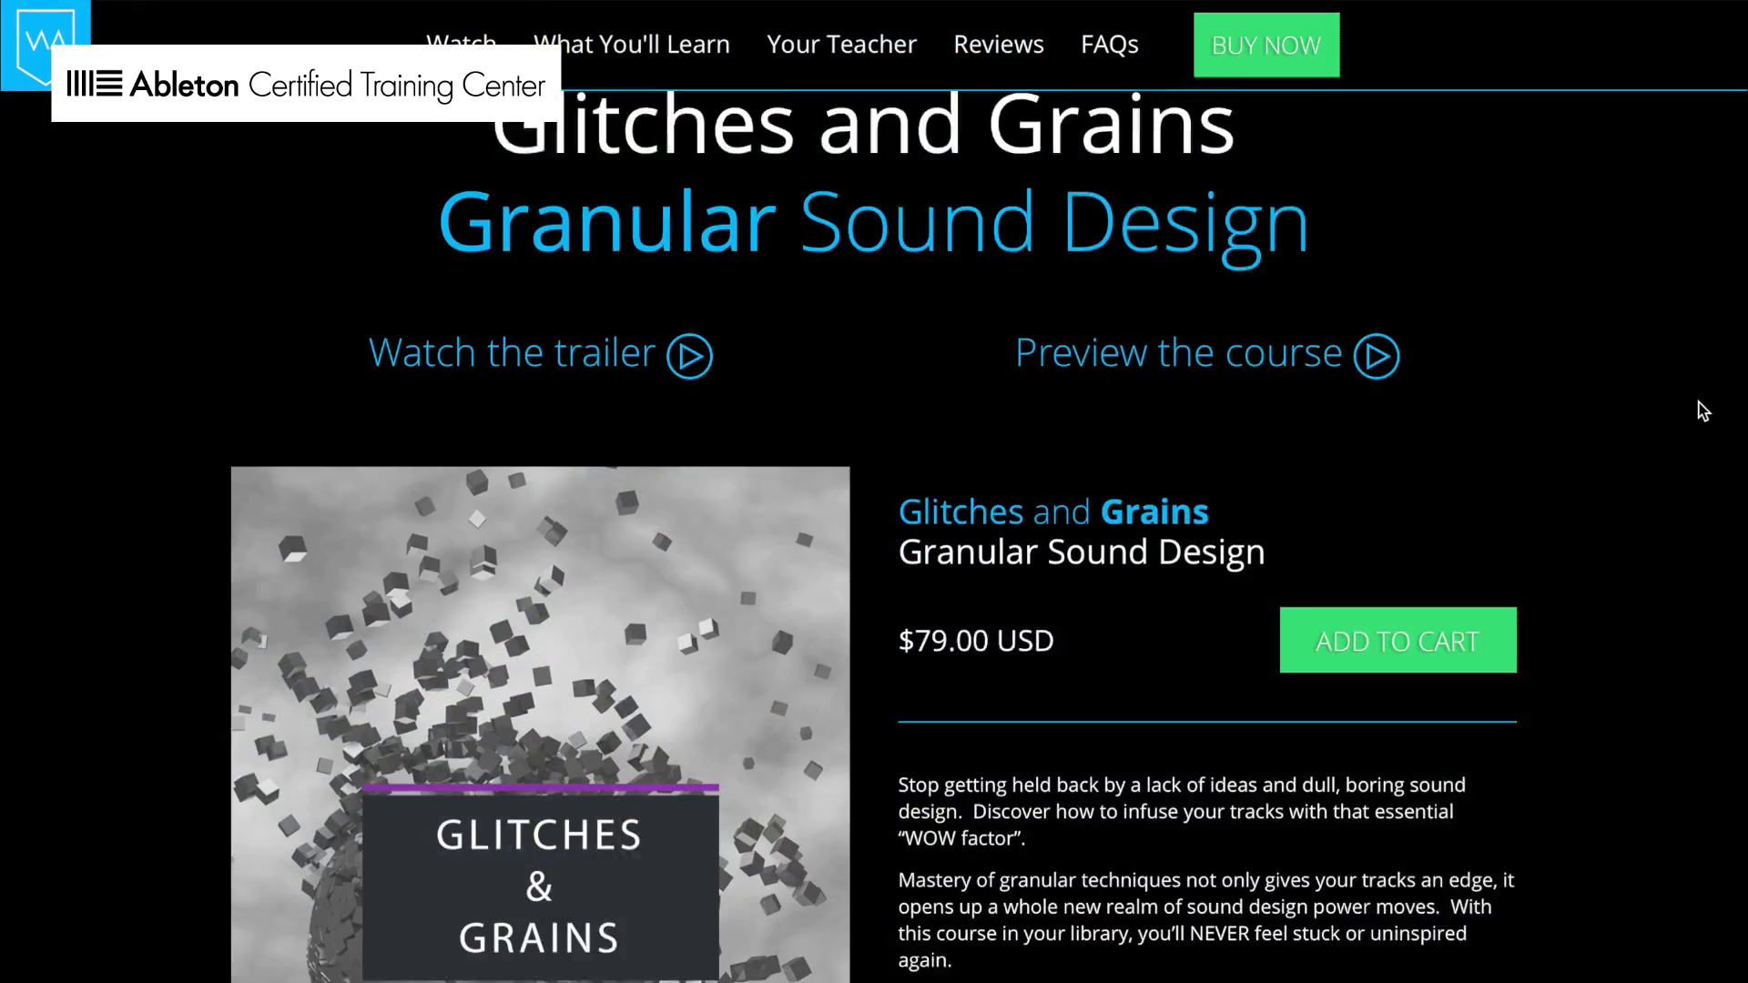
pyautogui.scroll(-3, 1697, 406)
pyautogui.scroll(-7, 1703, 409)
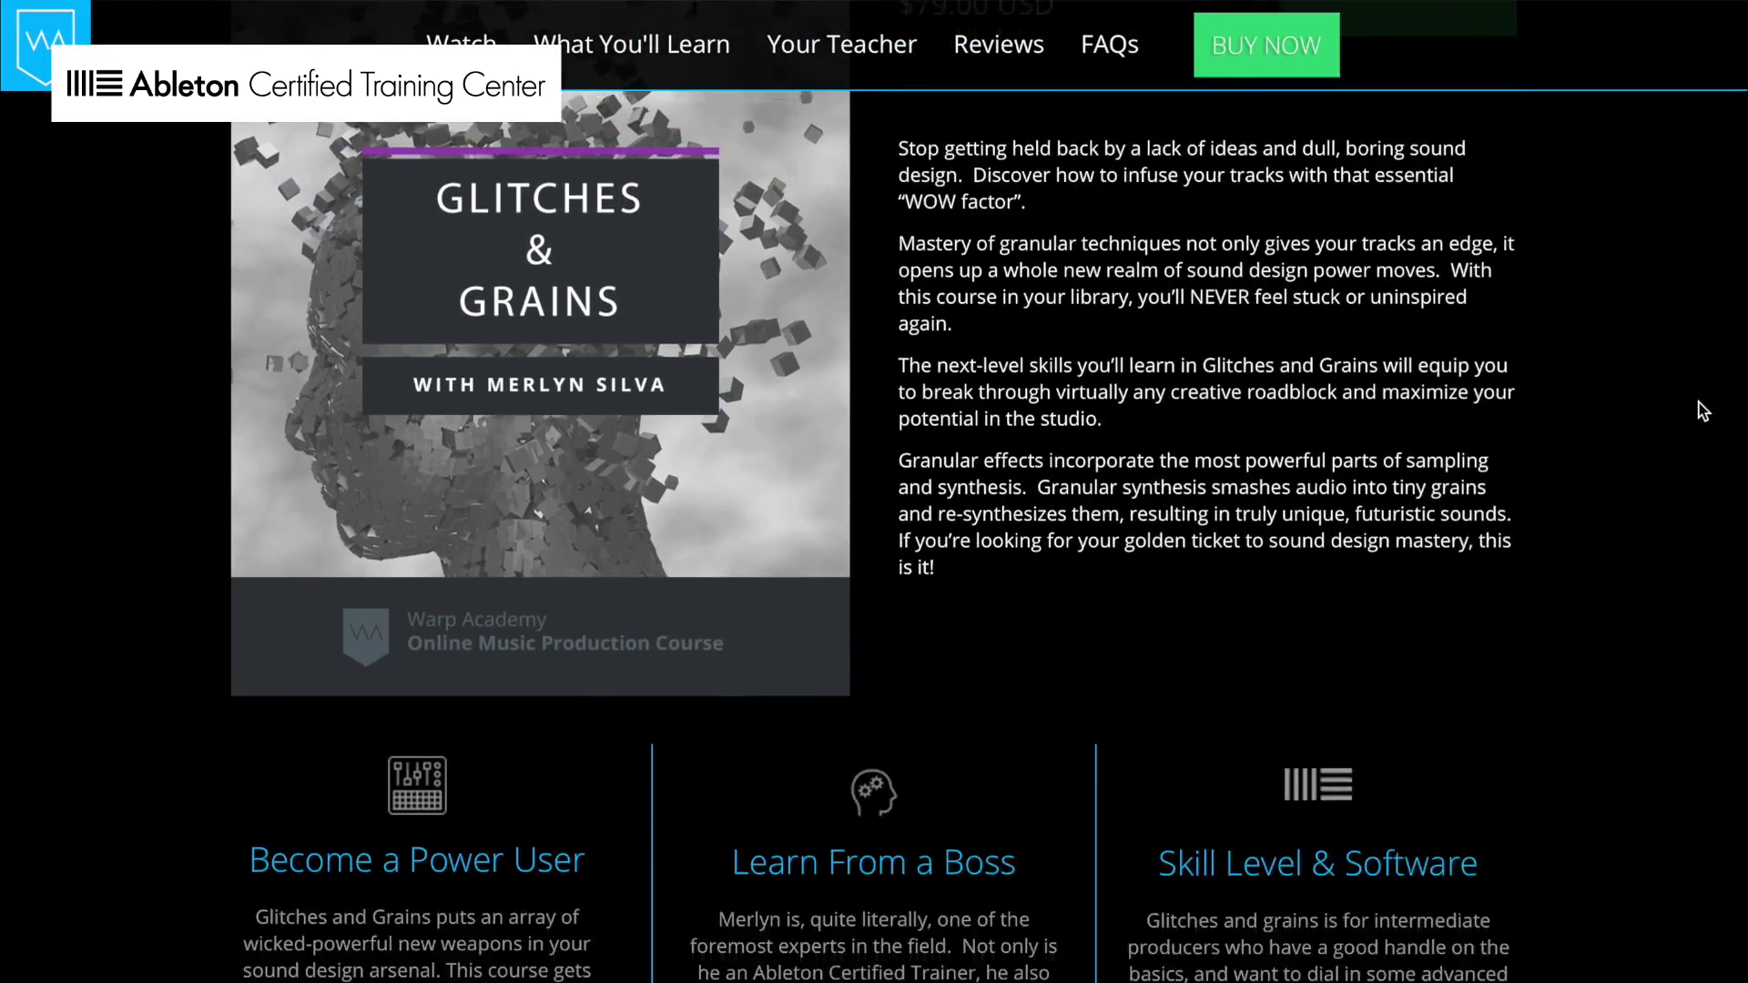
pyautogui.scroll(-10, 1703, 410)
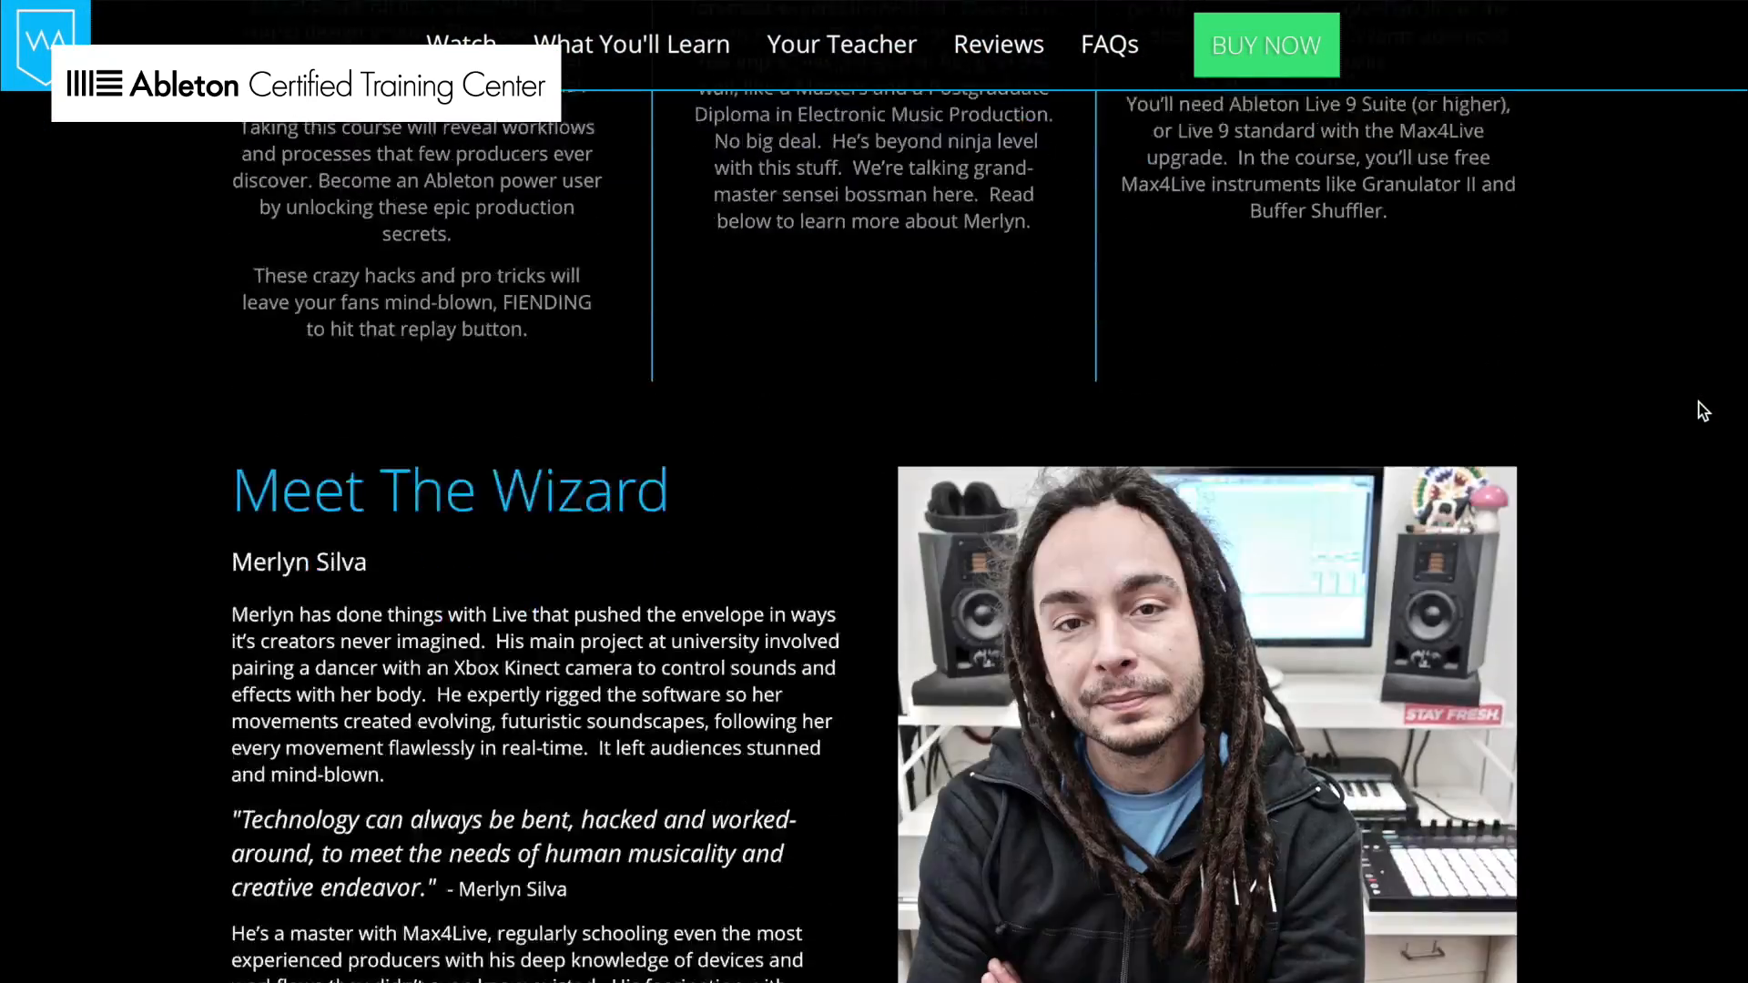
pyautogui.scroll(-9, 1702, 410)
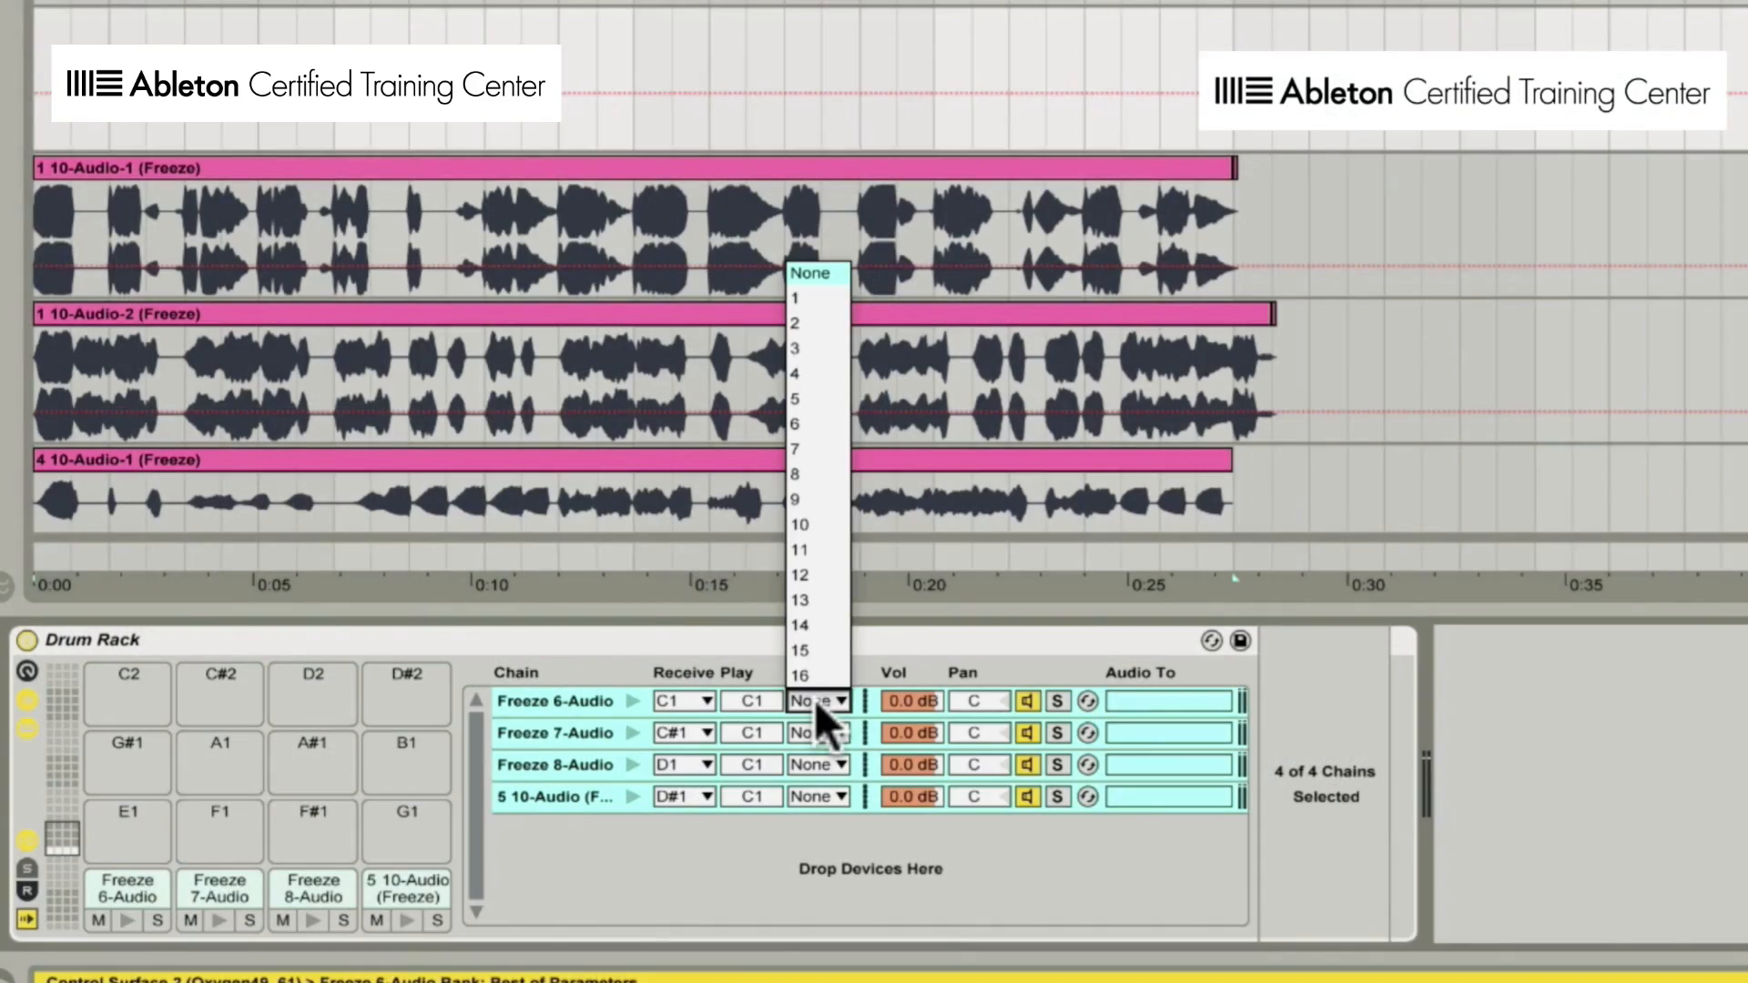
# Play the full mix from the start of the Bass Chops clip at bar 145, the Shakedown section.
pyautogui.click(816, 298)
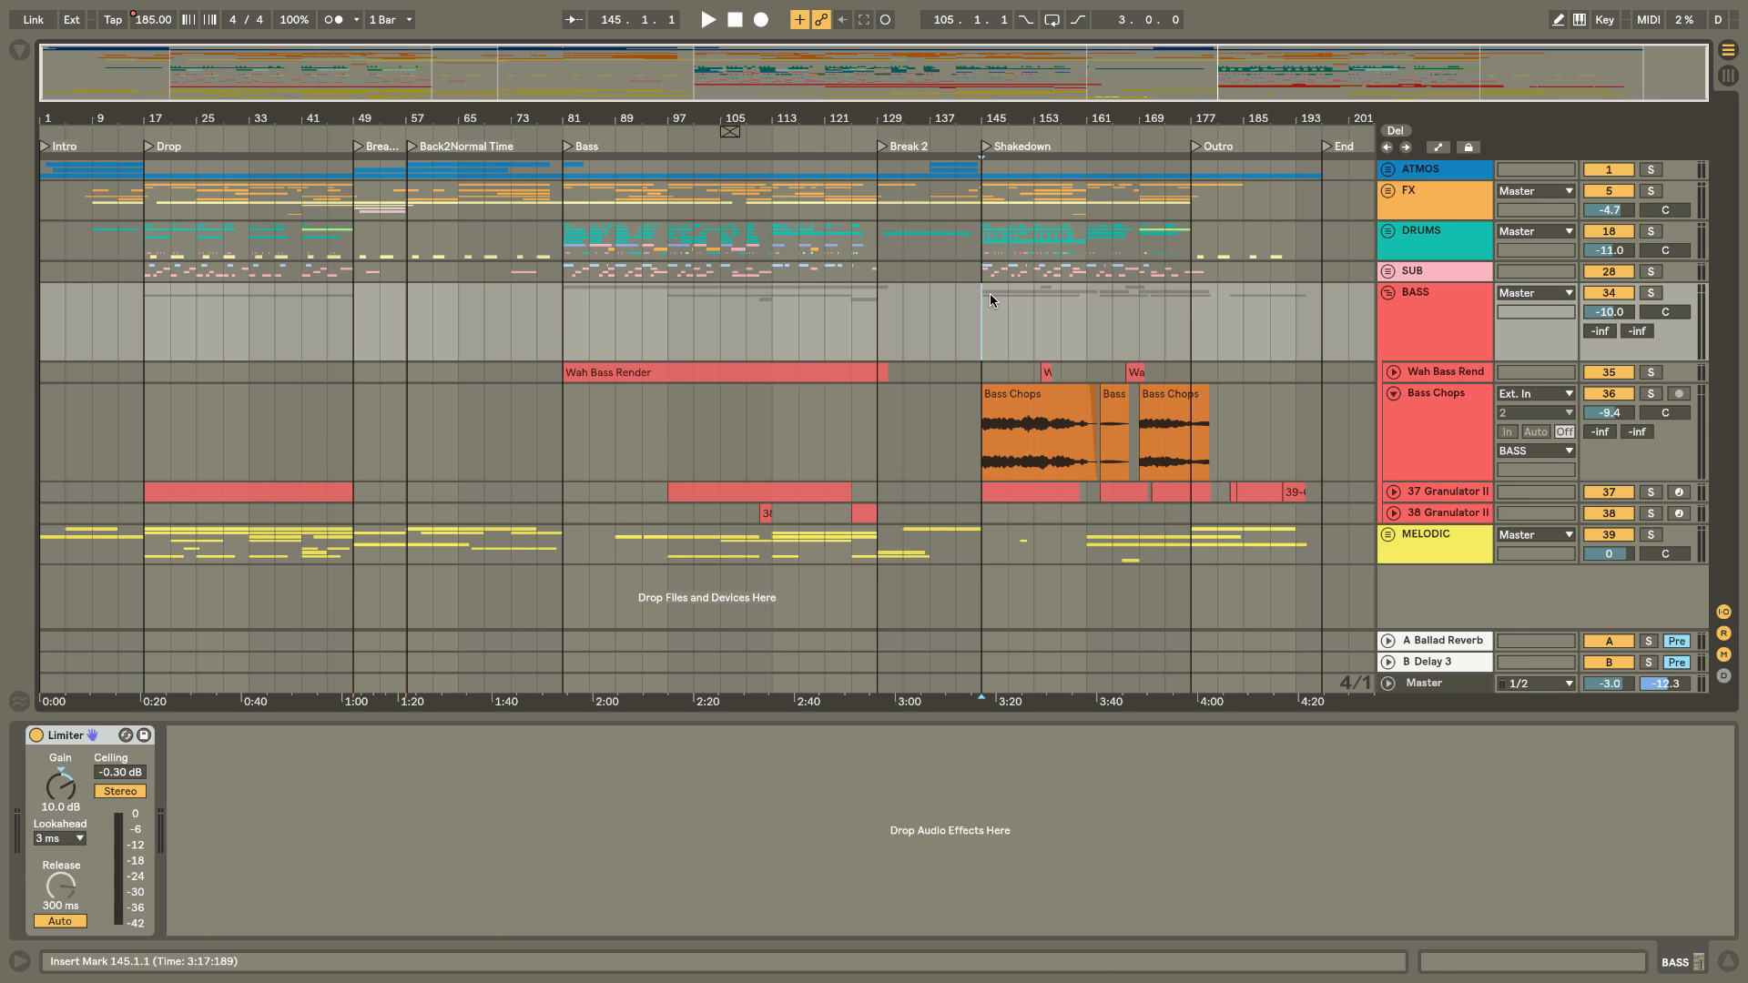
pyautogui.moveTo(998, 111); pyautogui.dragTo(719, 114)
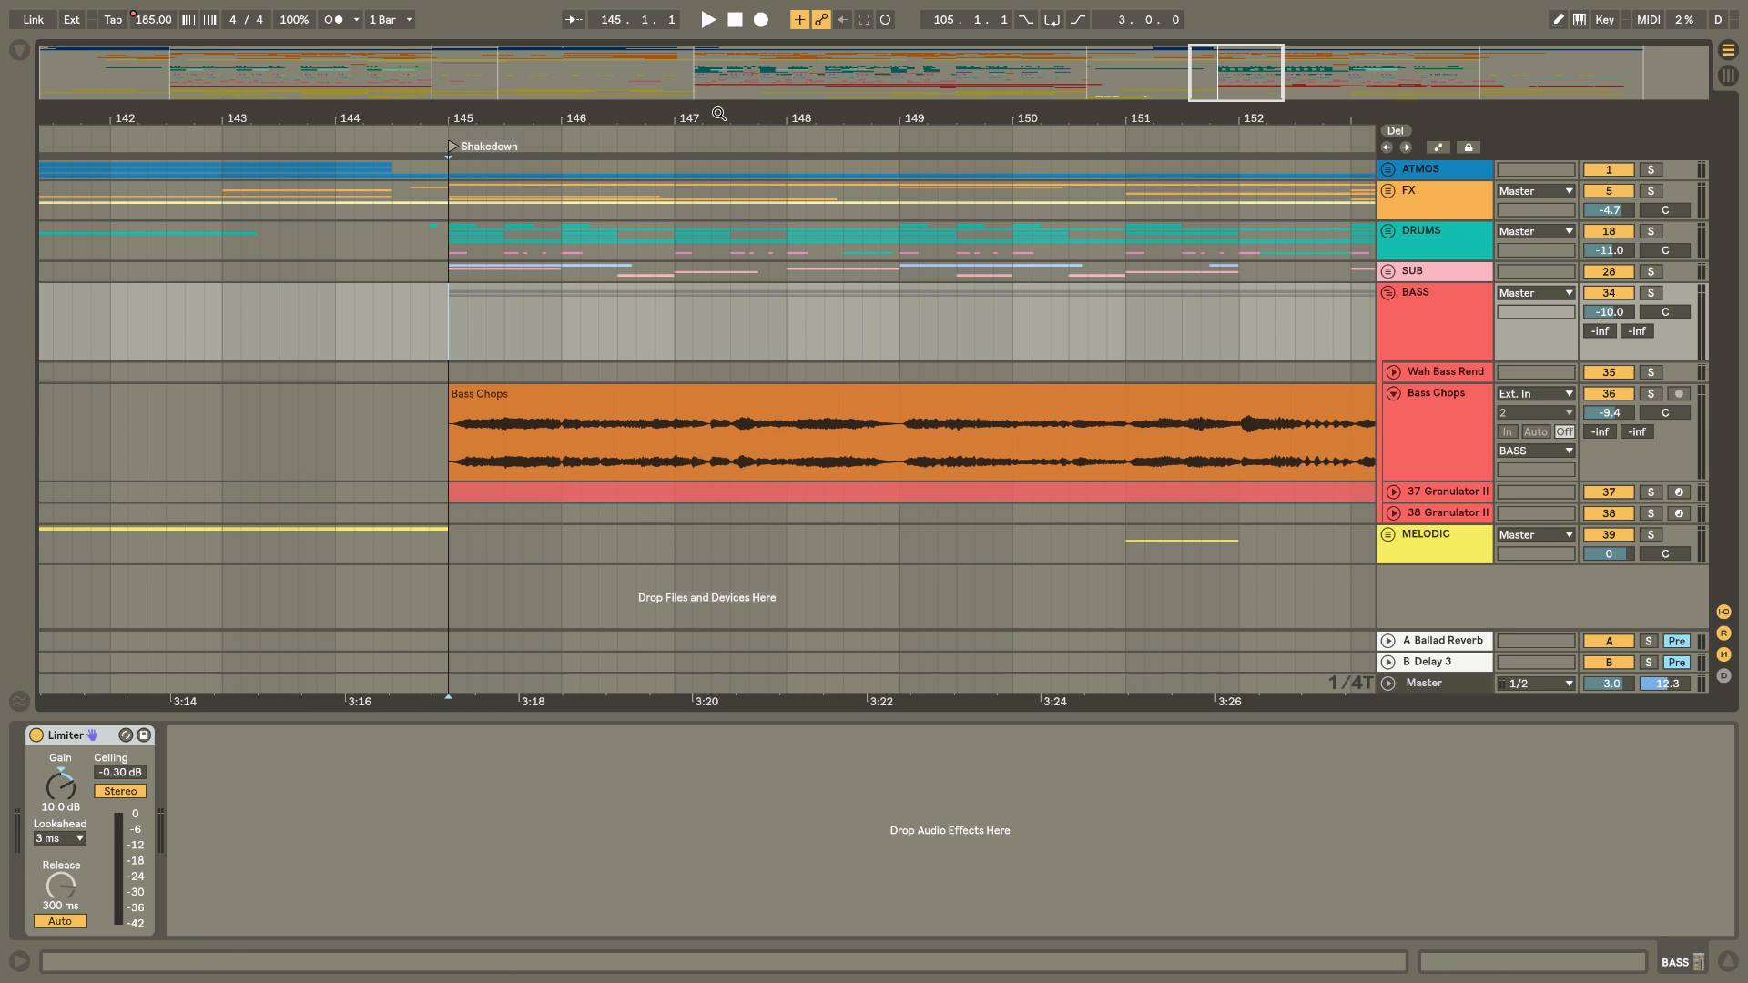
pyautogui.click(557, 421)
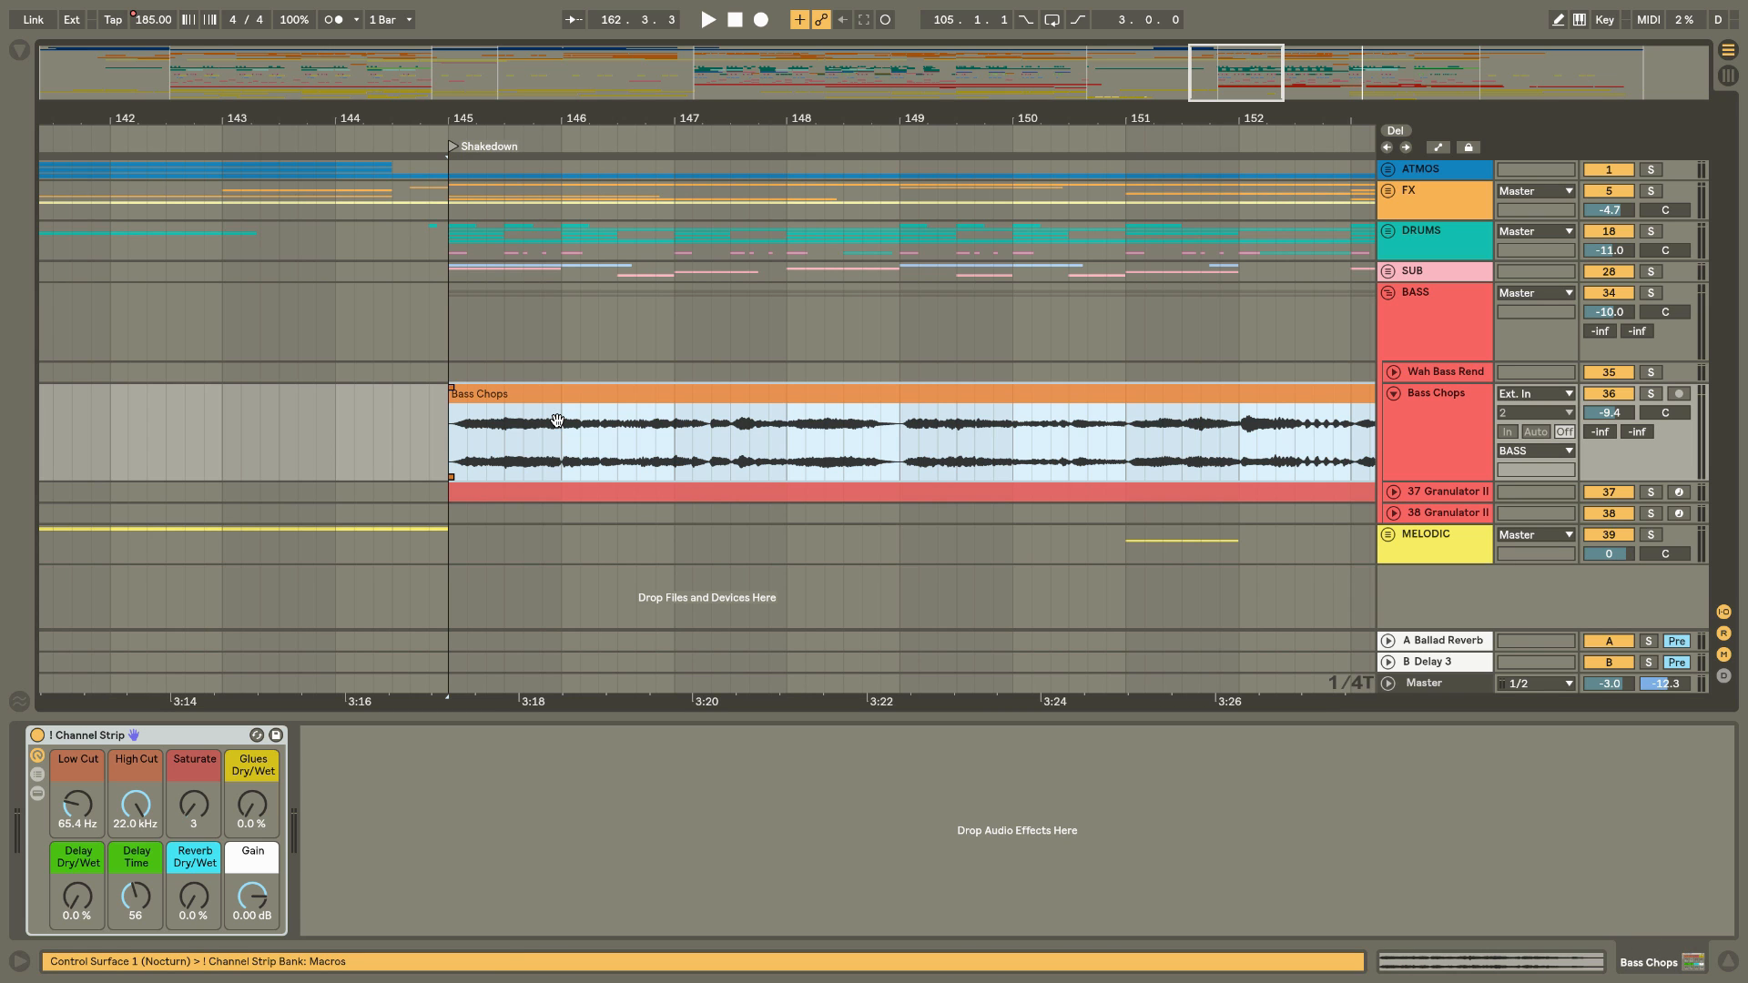
pyautogui.press('space')
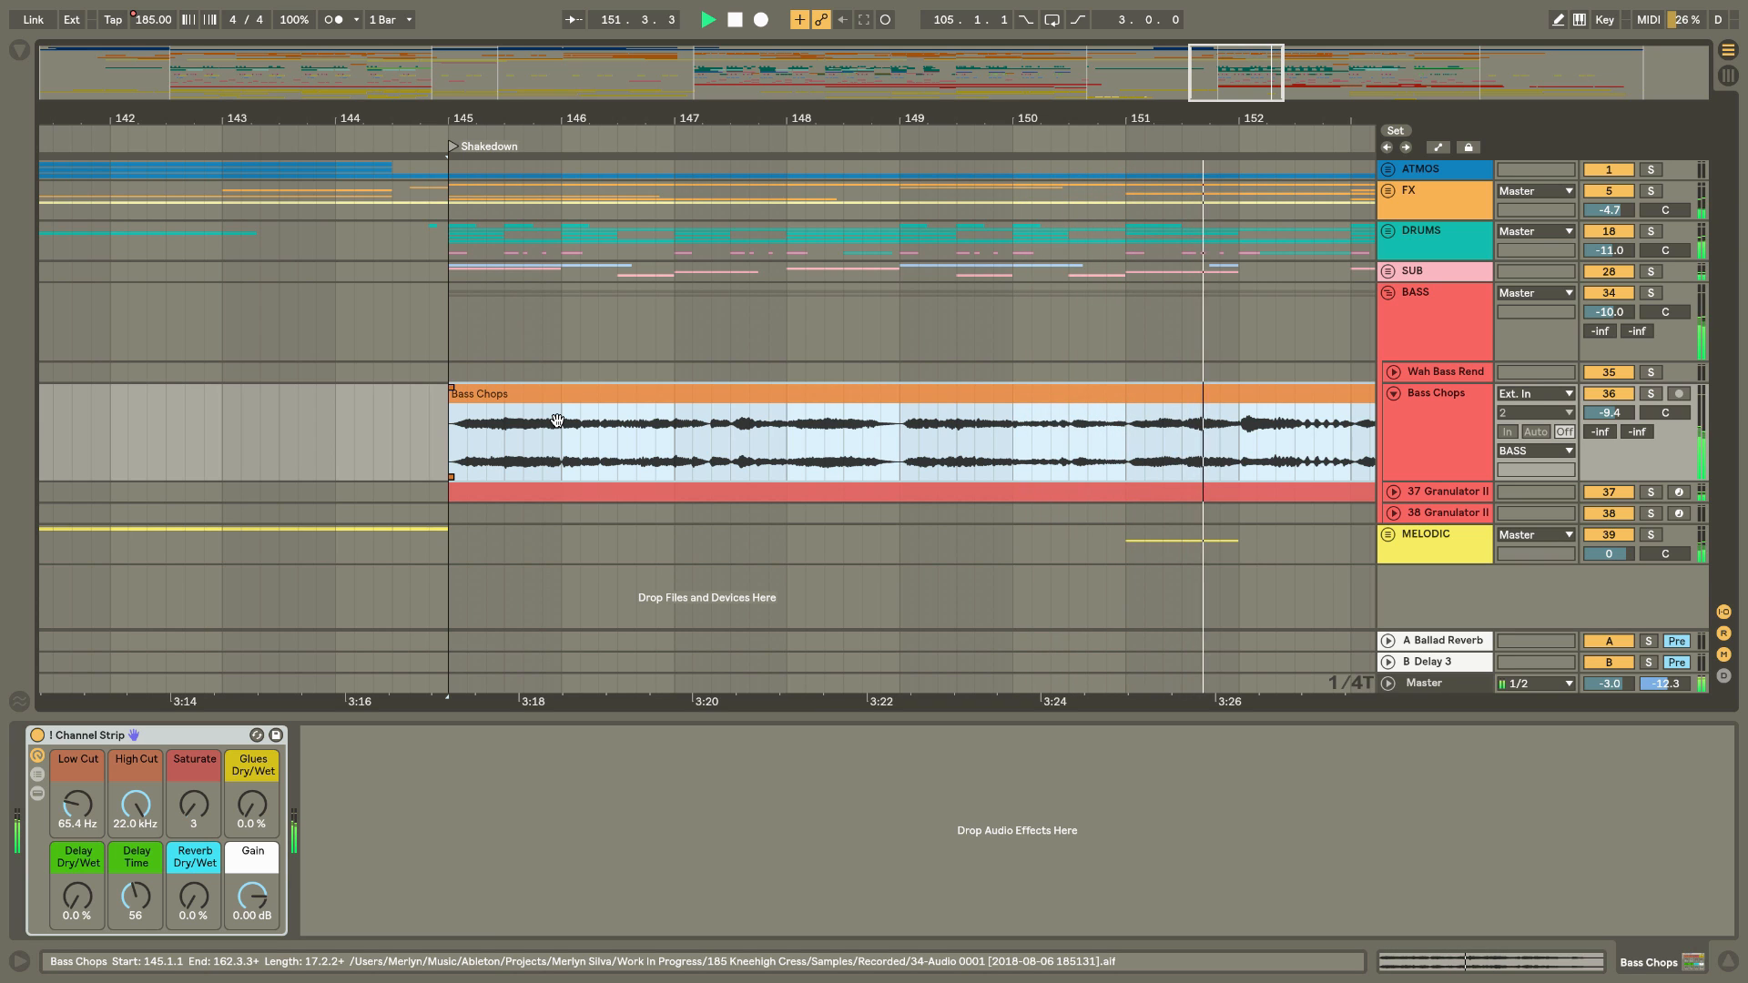
pyautogui.press('space')
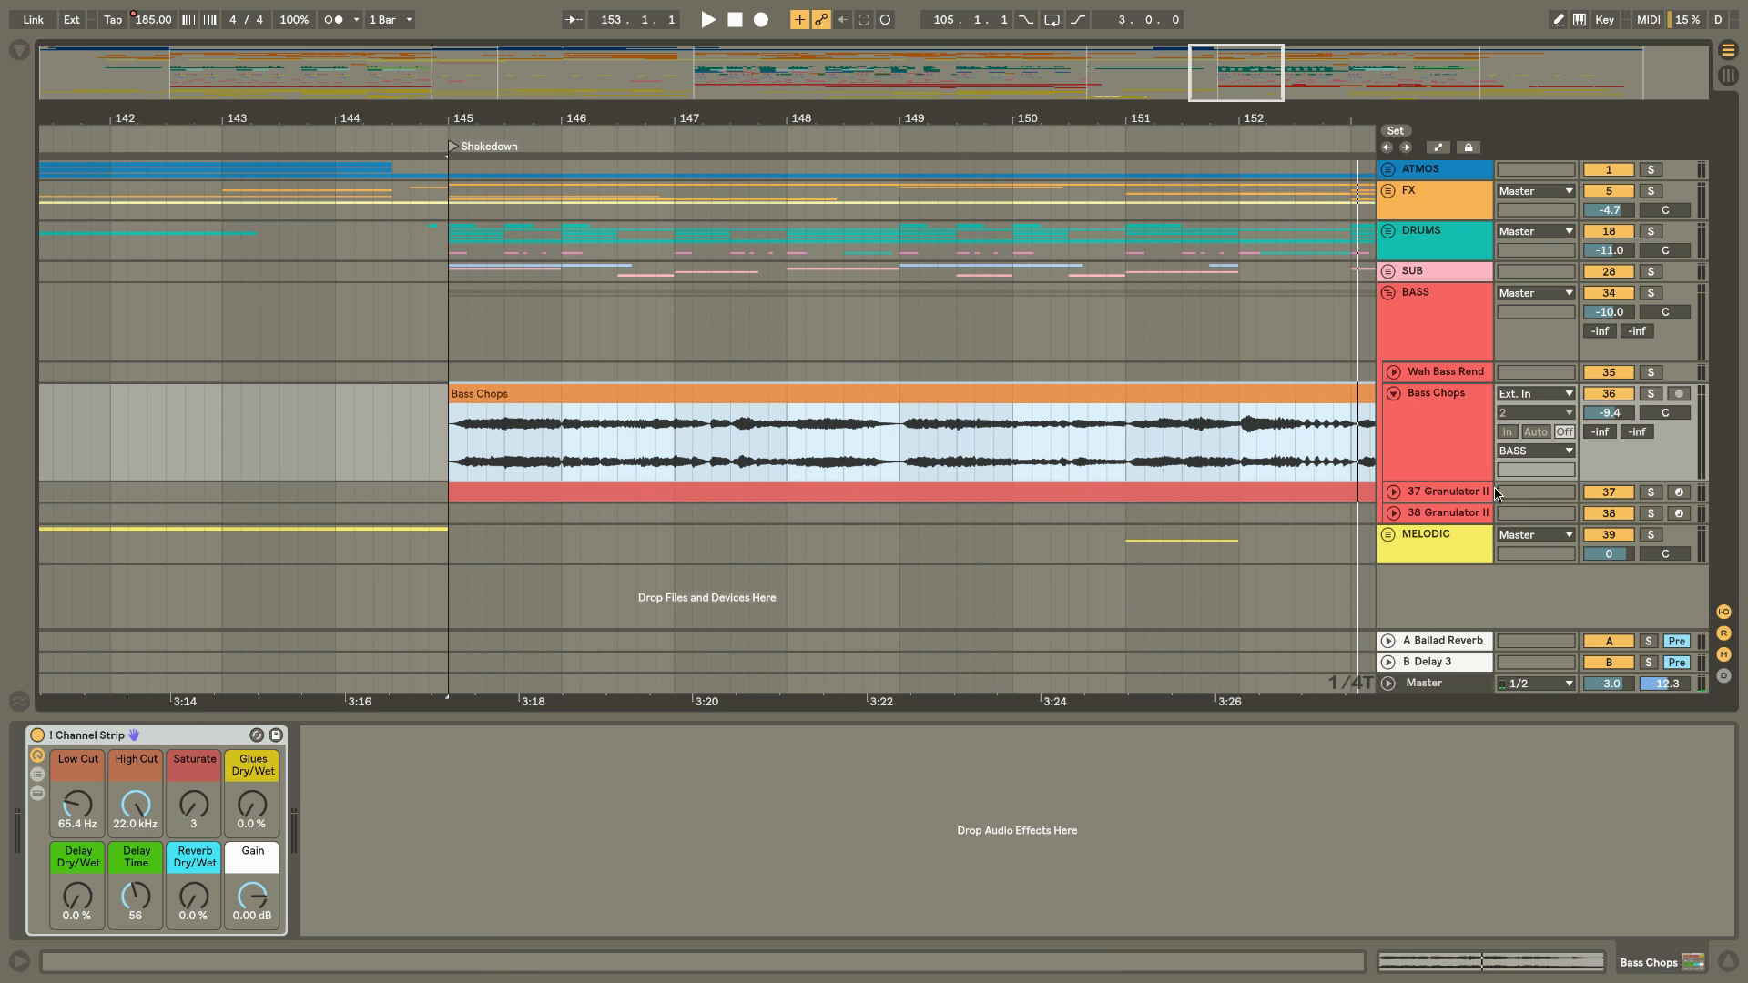
# Unfold and solo the 37 Granulator II track, and play its clip from bar 145.
pyautogui.click(1394, 492)
pyautogui.click(1443, 496)
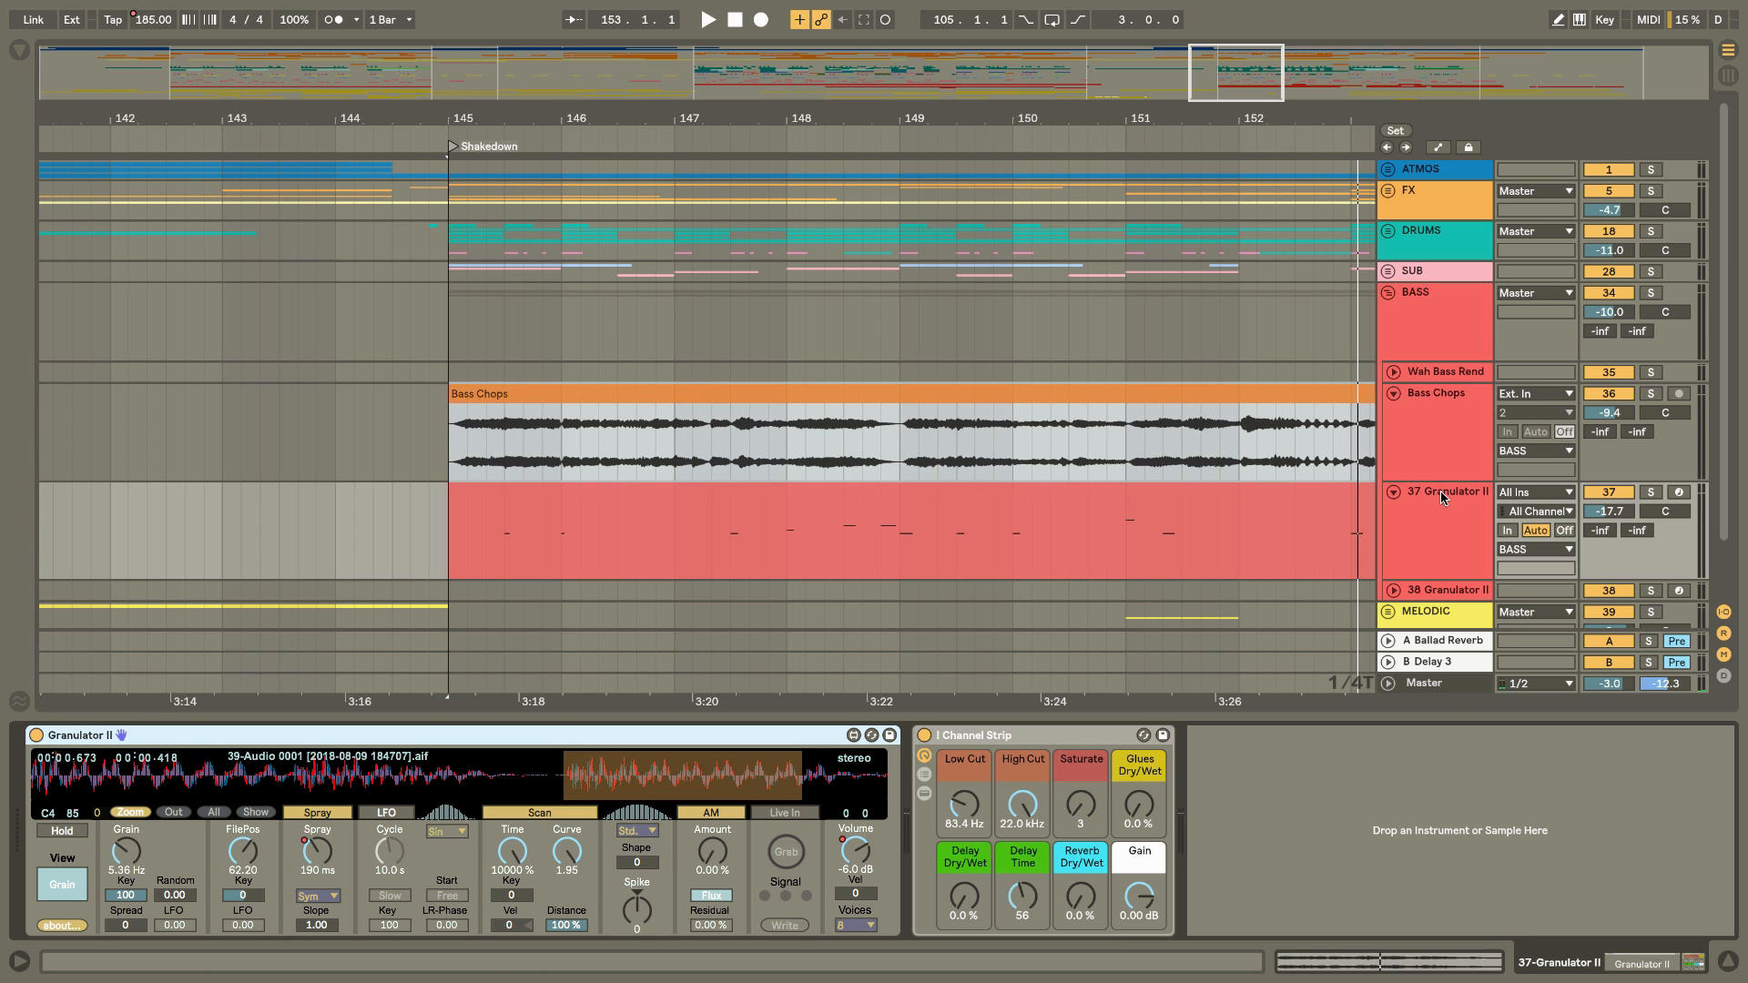
pyautogui.click(1651, 492)
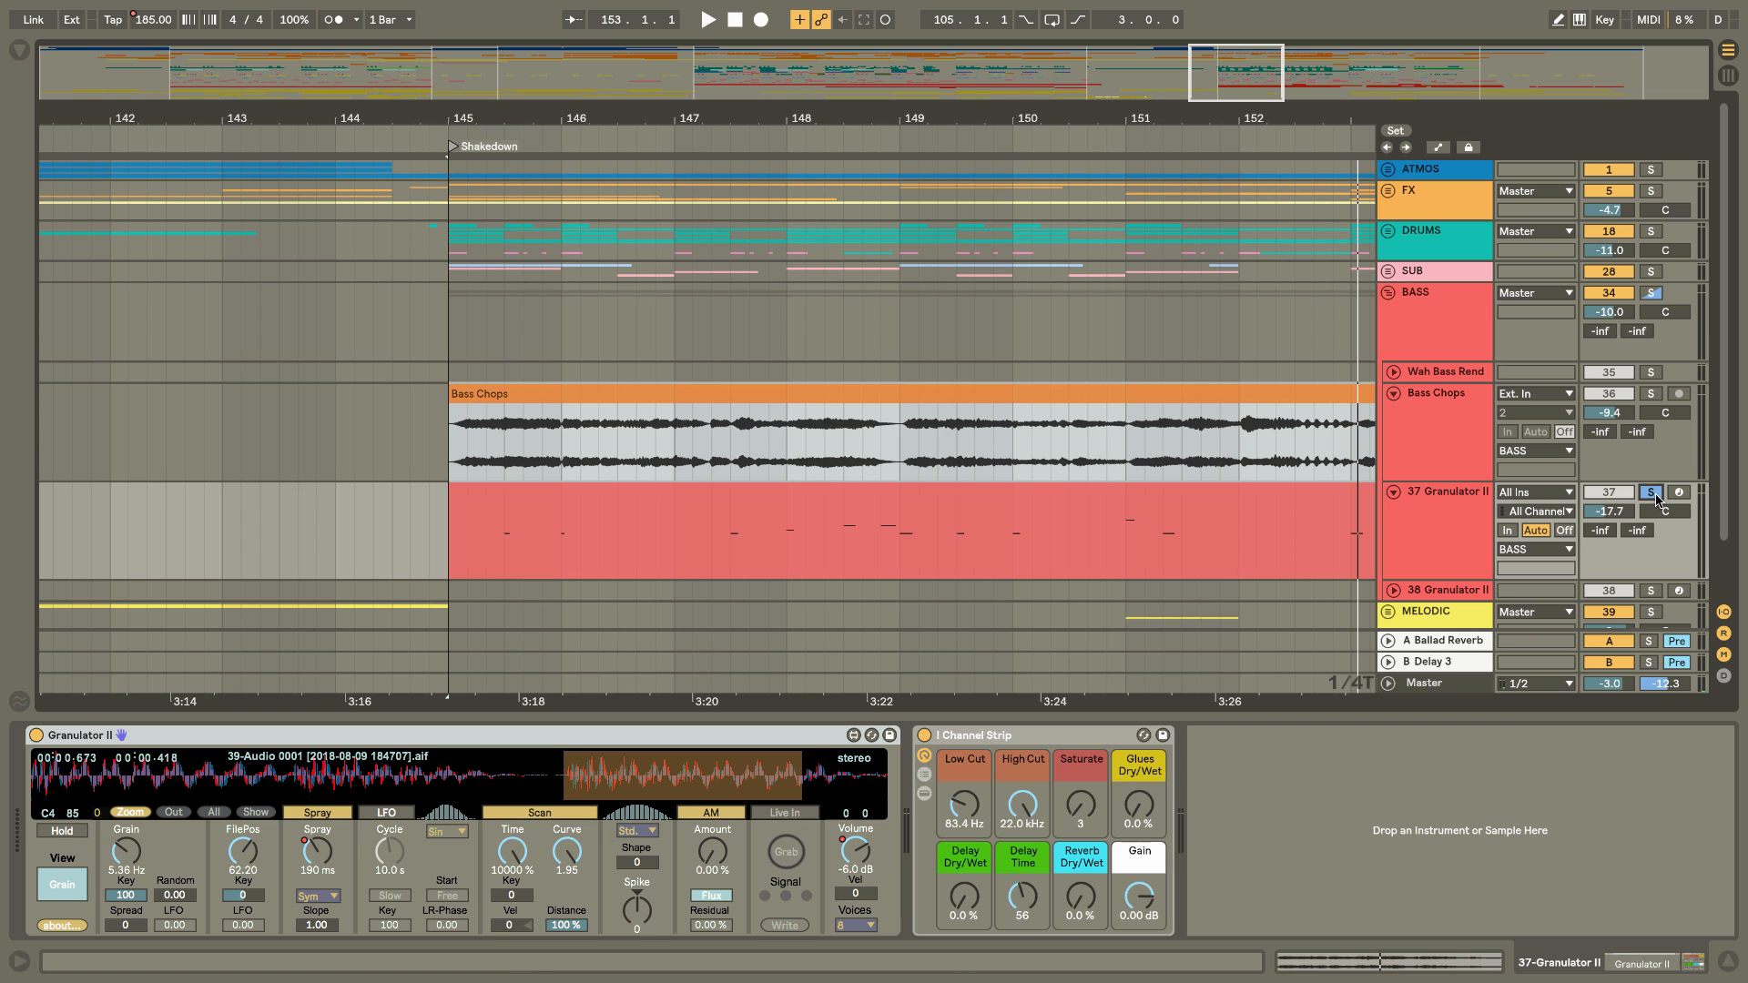
pyautogui.click(1308, 506)
pyautogui.press('space')
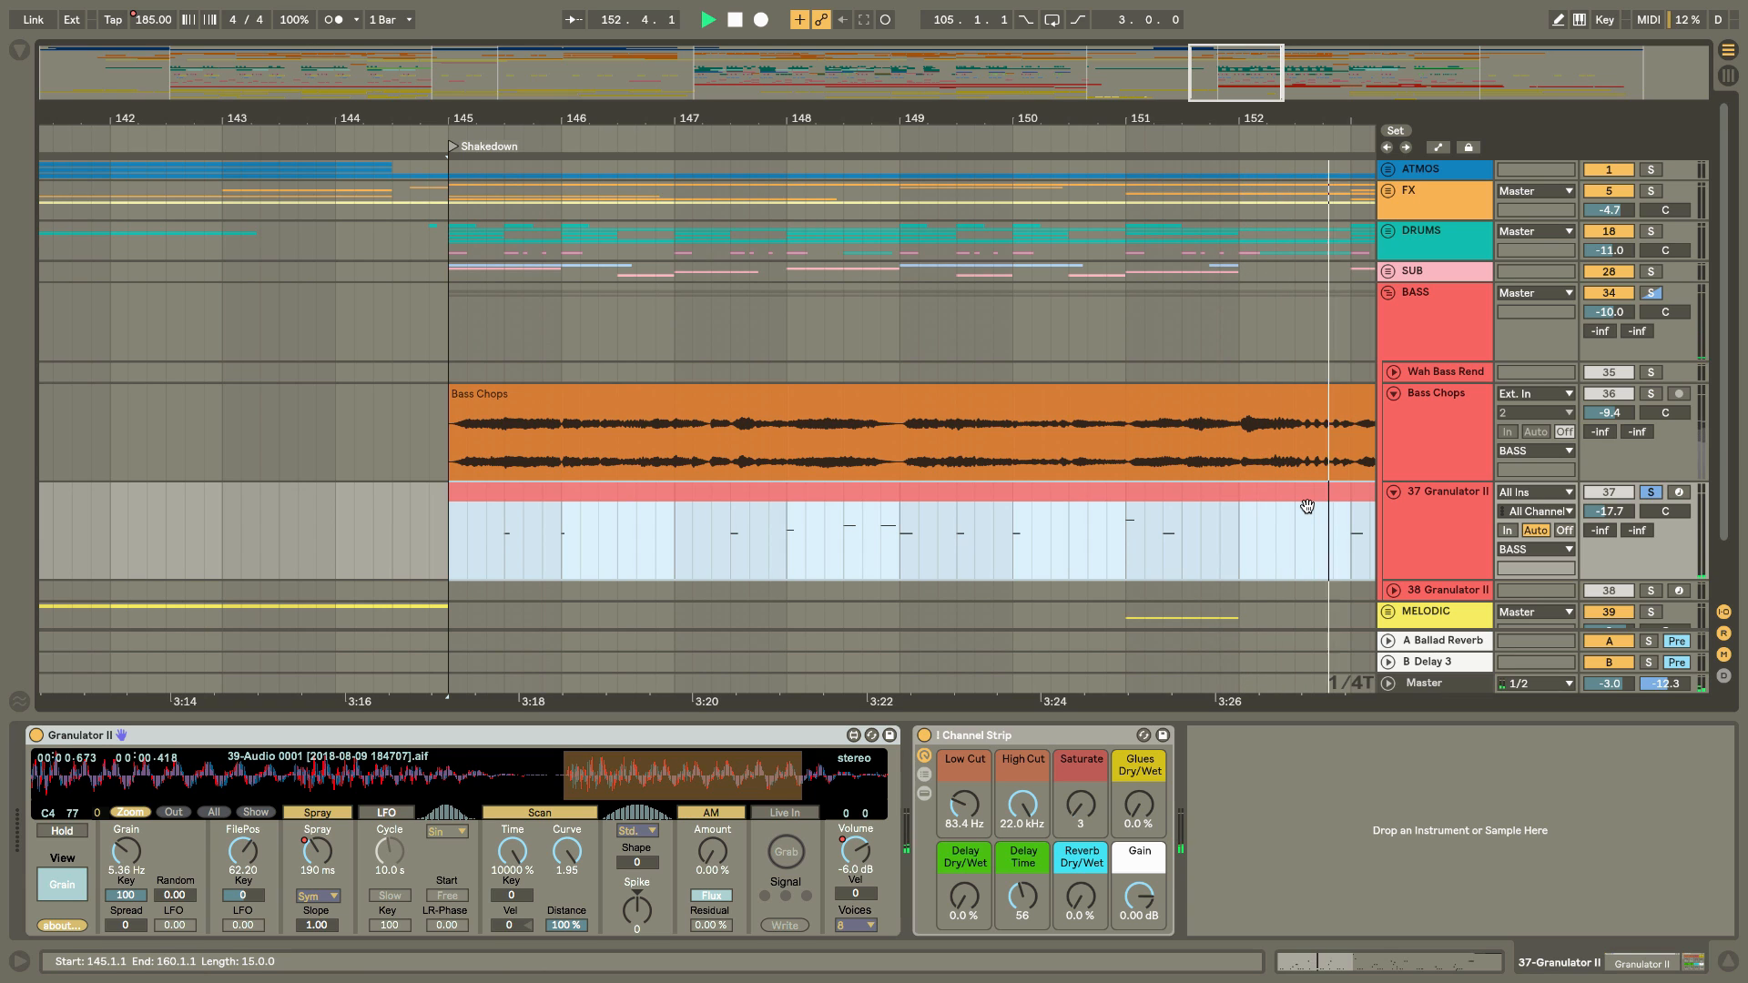
pyautogui.press('space')
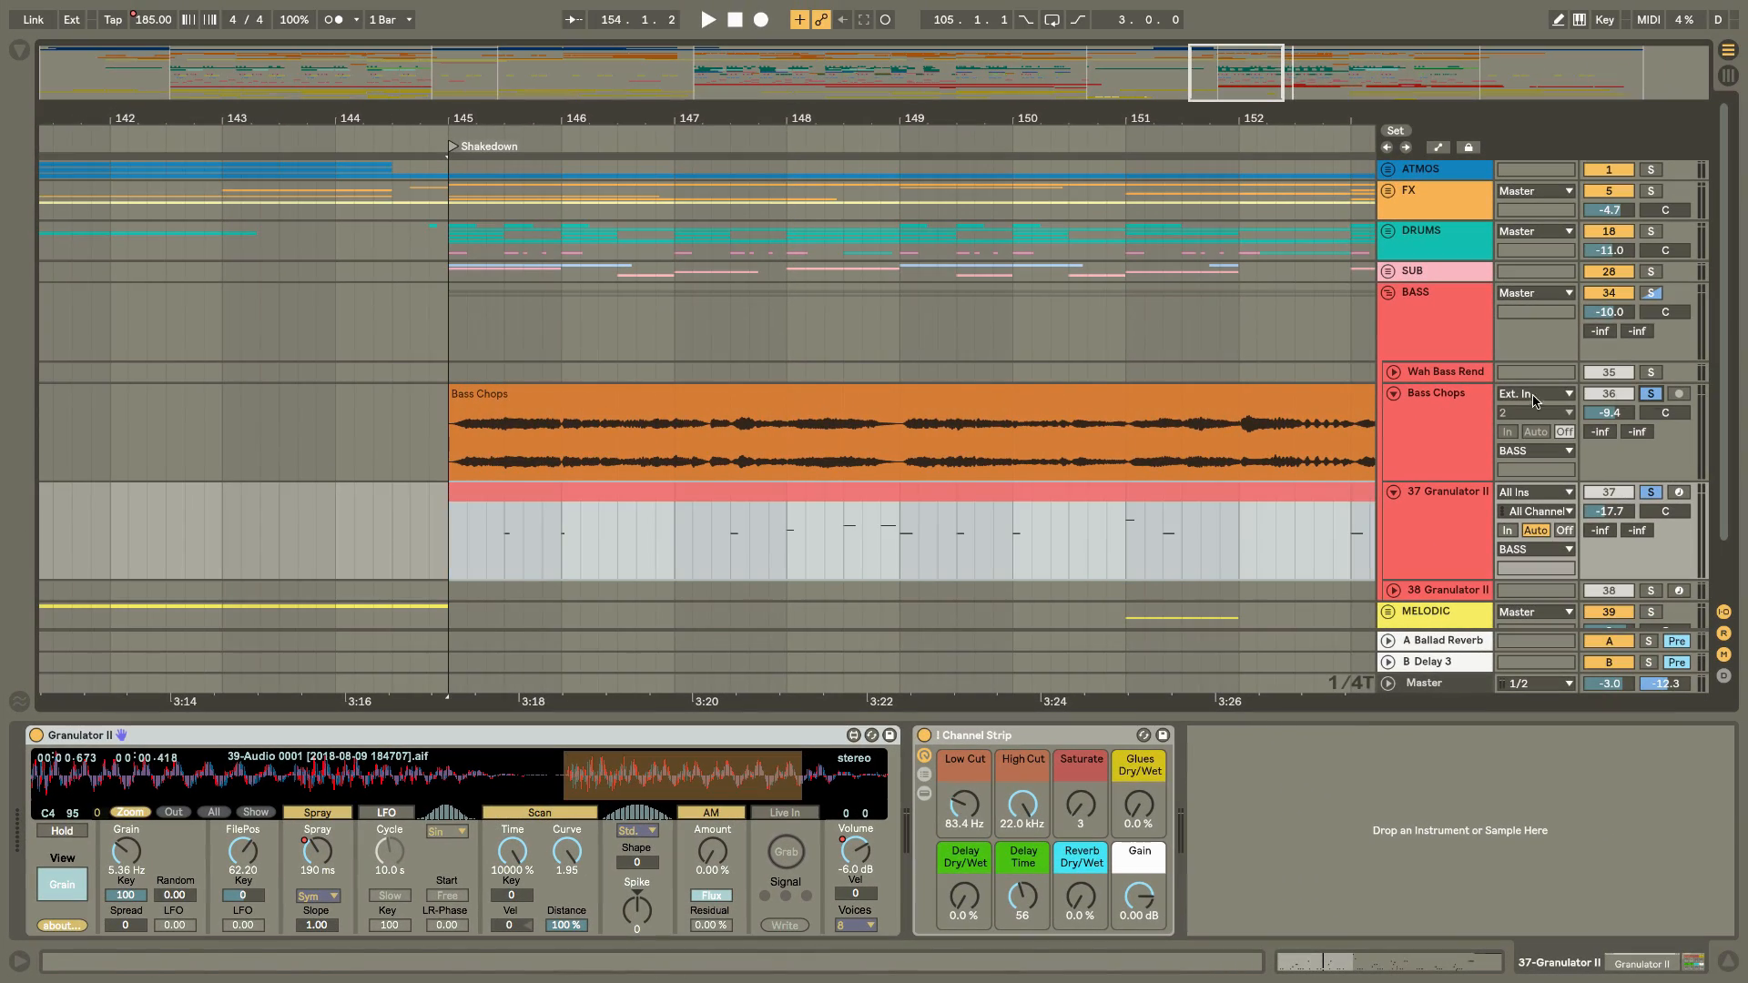
# Play the soloed Bass Chops clip from bar 145, and take the Bass Chops track out of solo.
pyautogui.click(915, 393)
pyautogui.press('space')
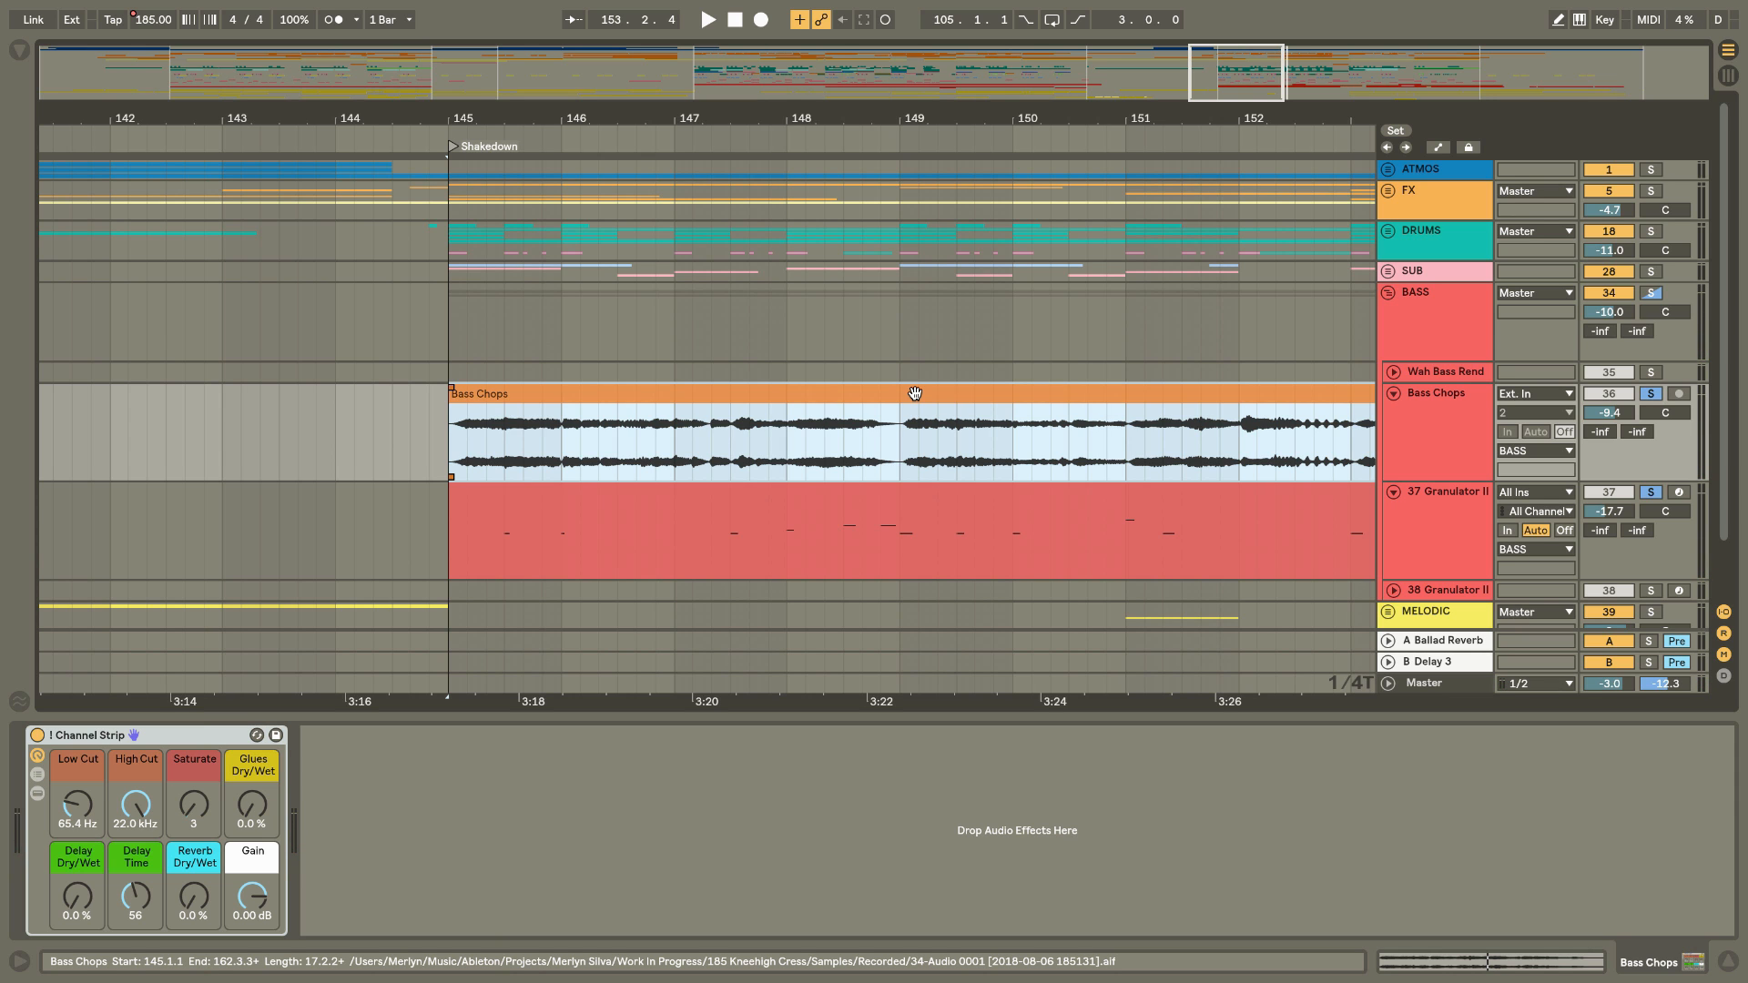
pyautogui.click(1653, 396)
# Play the 39-Granulator II 1 clip at bar 191 in the Outro with the 37 Granulator II track soloed.
pyautogui.moveTo(1296, 118)
pyautogui.mouseDown()
pyautogui.moveTo(937, 119)
pyautogui.moveTo(1281, 122)
pyautogui.mouseUp()
pyautogui.click(1257, 515)
pyautogui.click(1654, 492)
pyautogui.press('space')
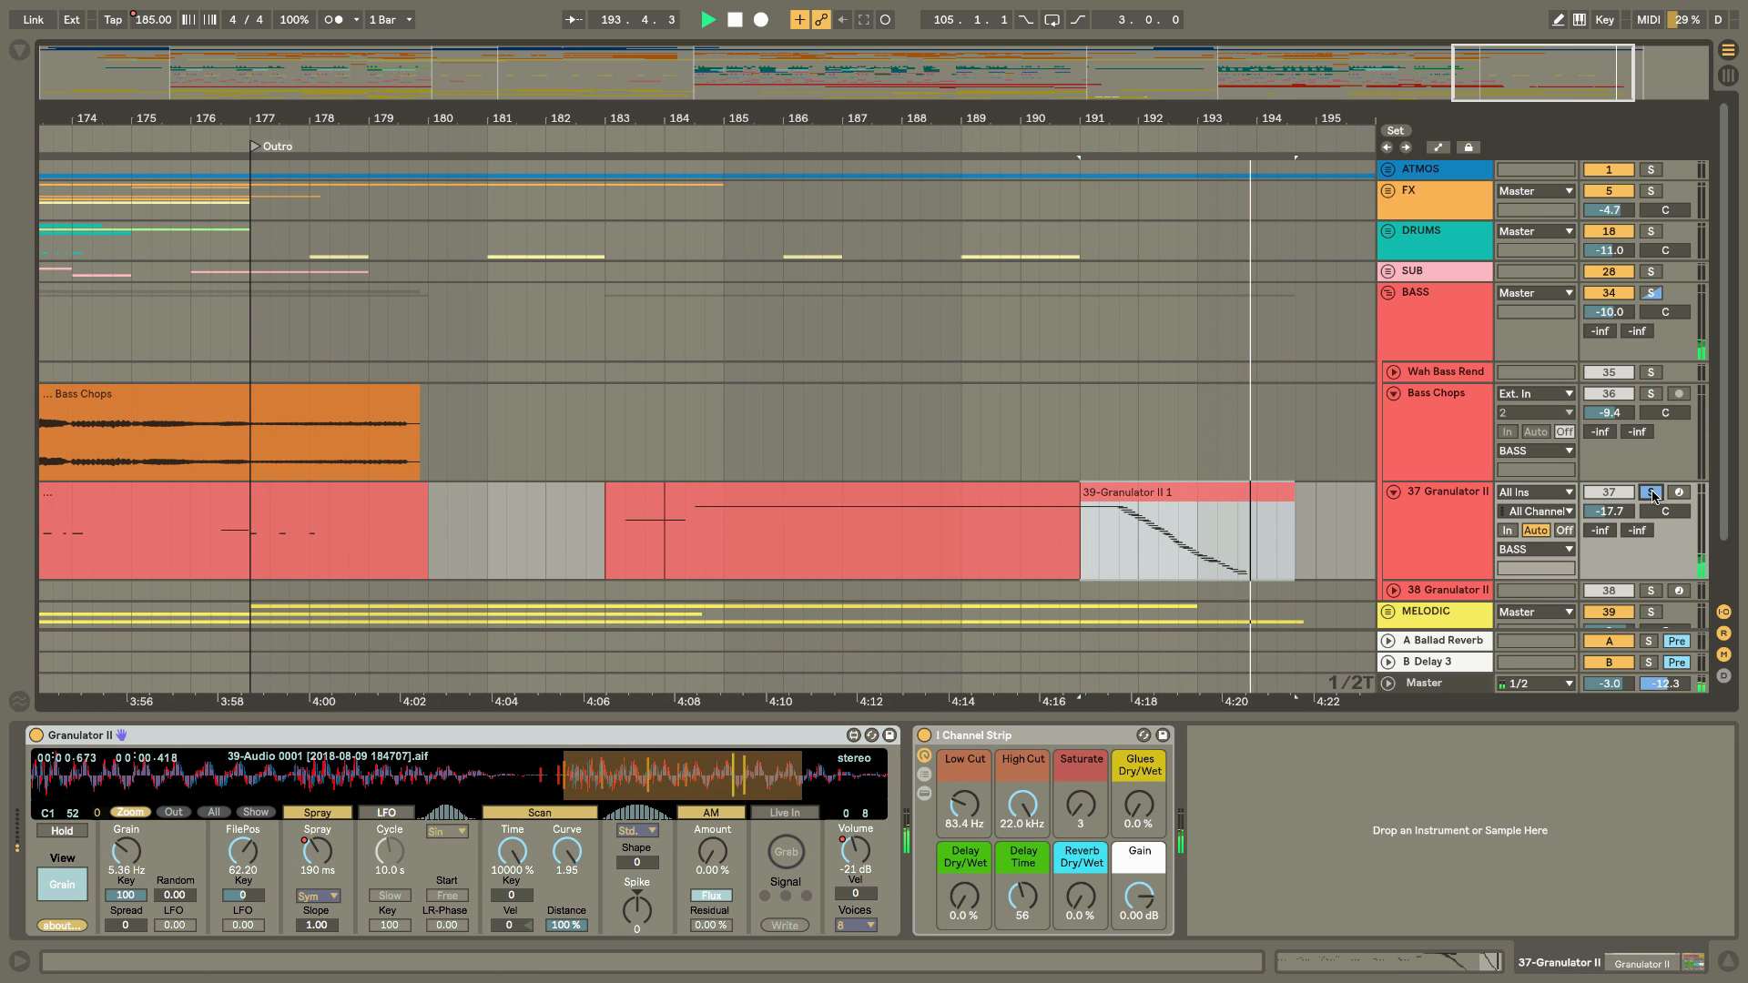
pyautogui.press('space')
# Take the 37 Granulator II track out of solo and play the clip at bar 191 within the full mix.
pyautogui.click(1653, 493)
pyautogui.press('space')
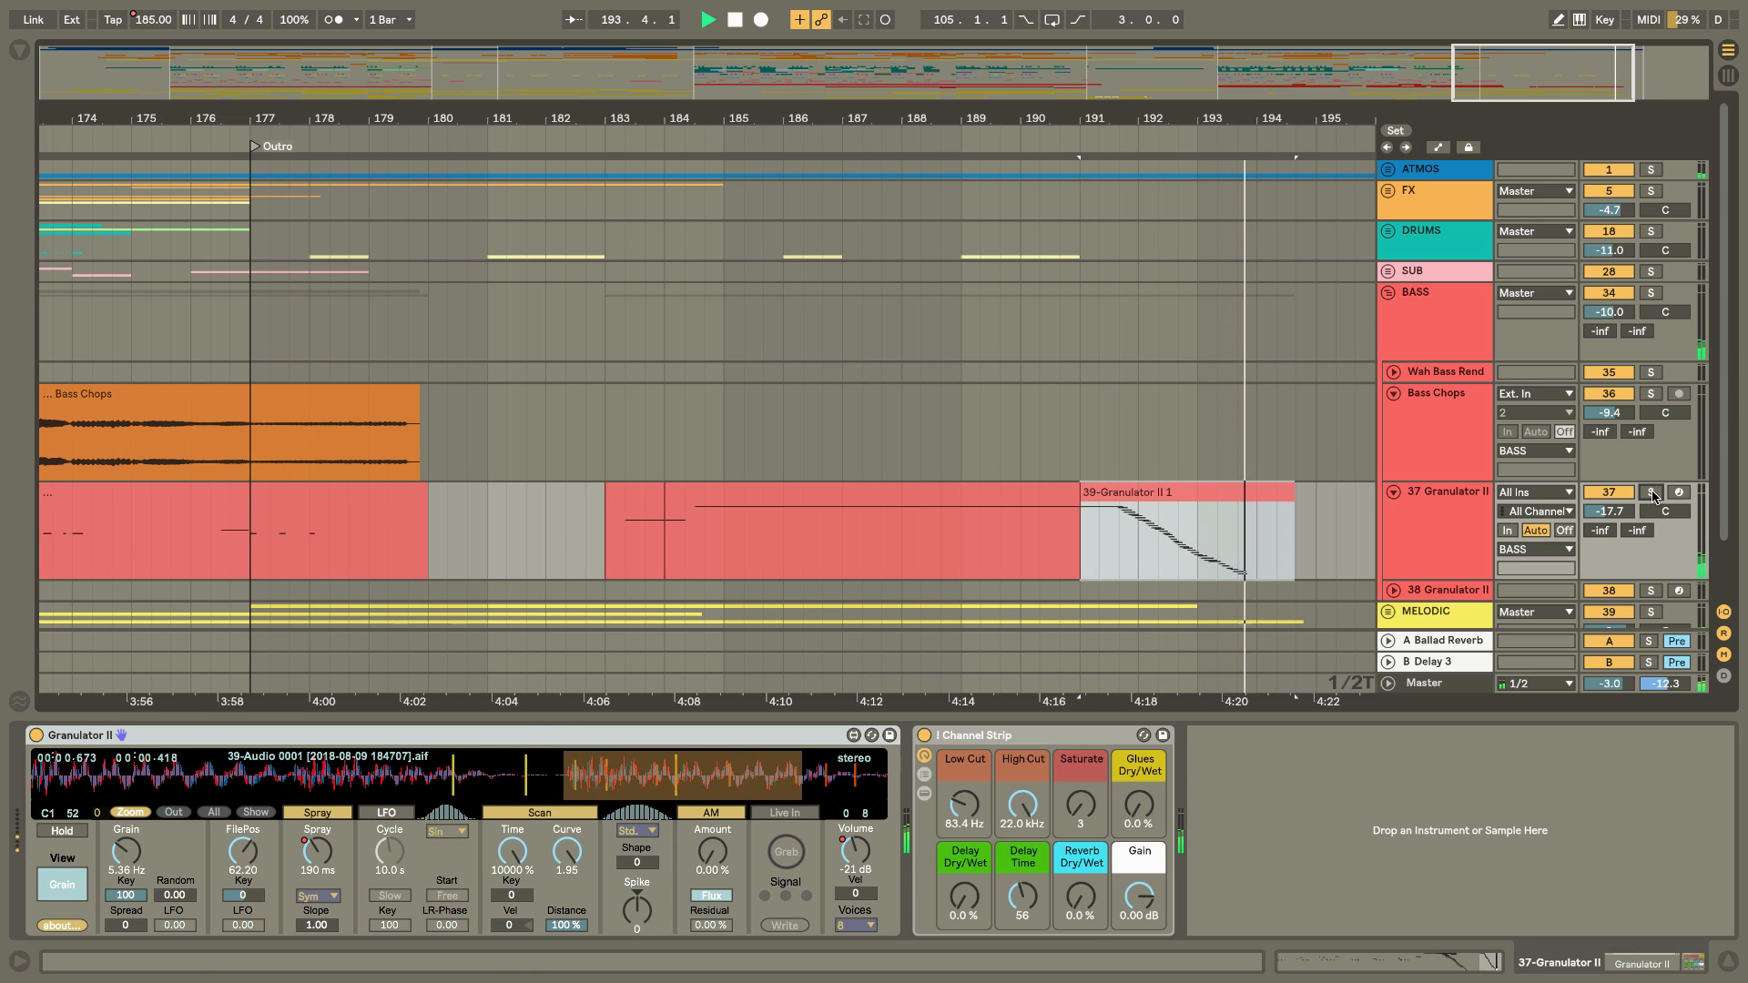
pyautogui.press('space')
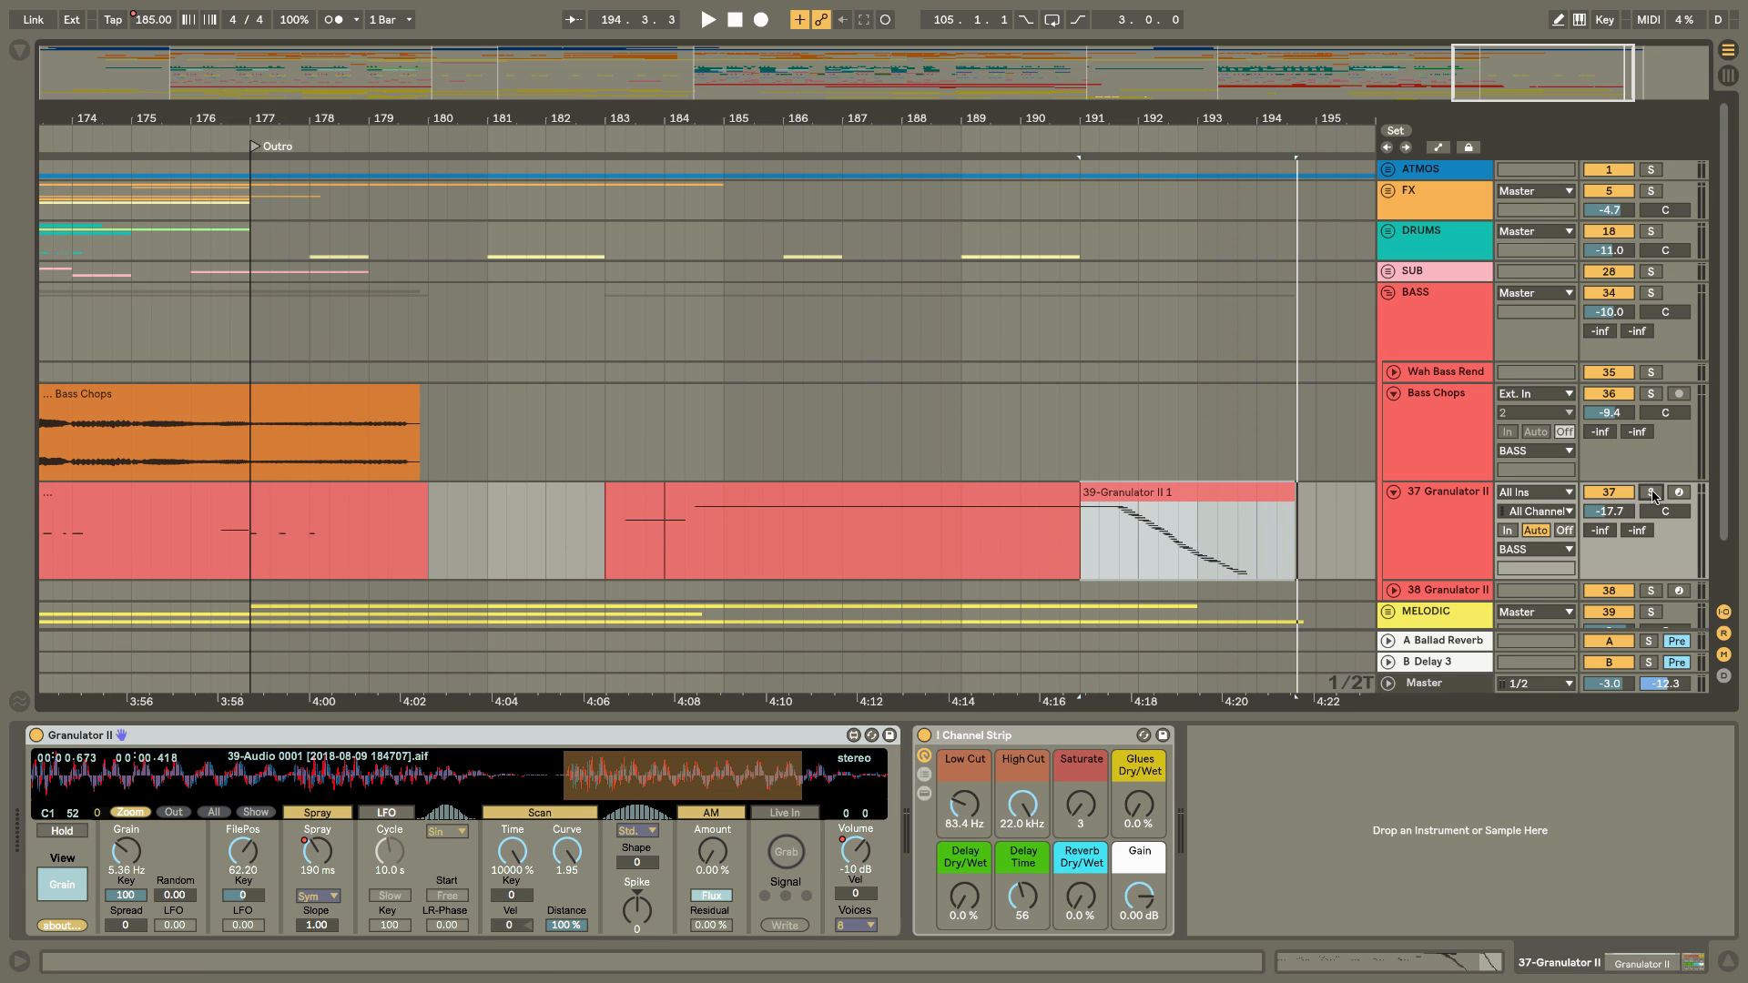
# Fold the 37 Granulator II track, unfold the 38 Granulator II track, and select its clip at bar 111.
pyautogui.click(1393, 492)
pyautogui.click(1393, 512)
pyautogui.click(1425, 517)
pyautogui.moveTo(1024, 117); pyautogui.dragTo(1276, 113)
pyautogui.moveTo(765, 113); pyautogui.dragTo(761, 377)
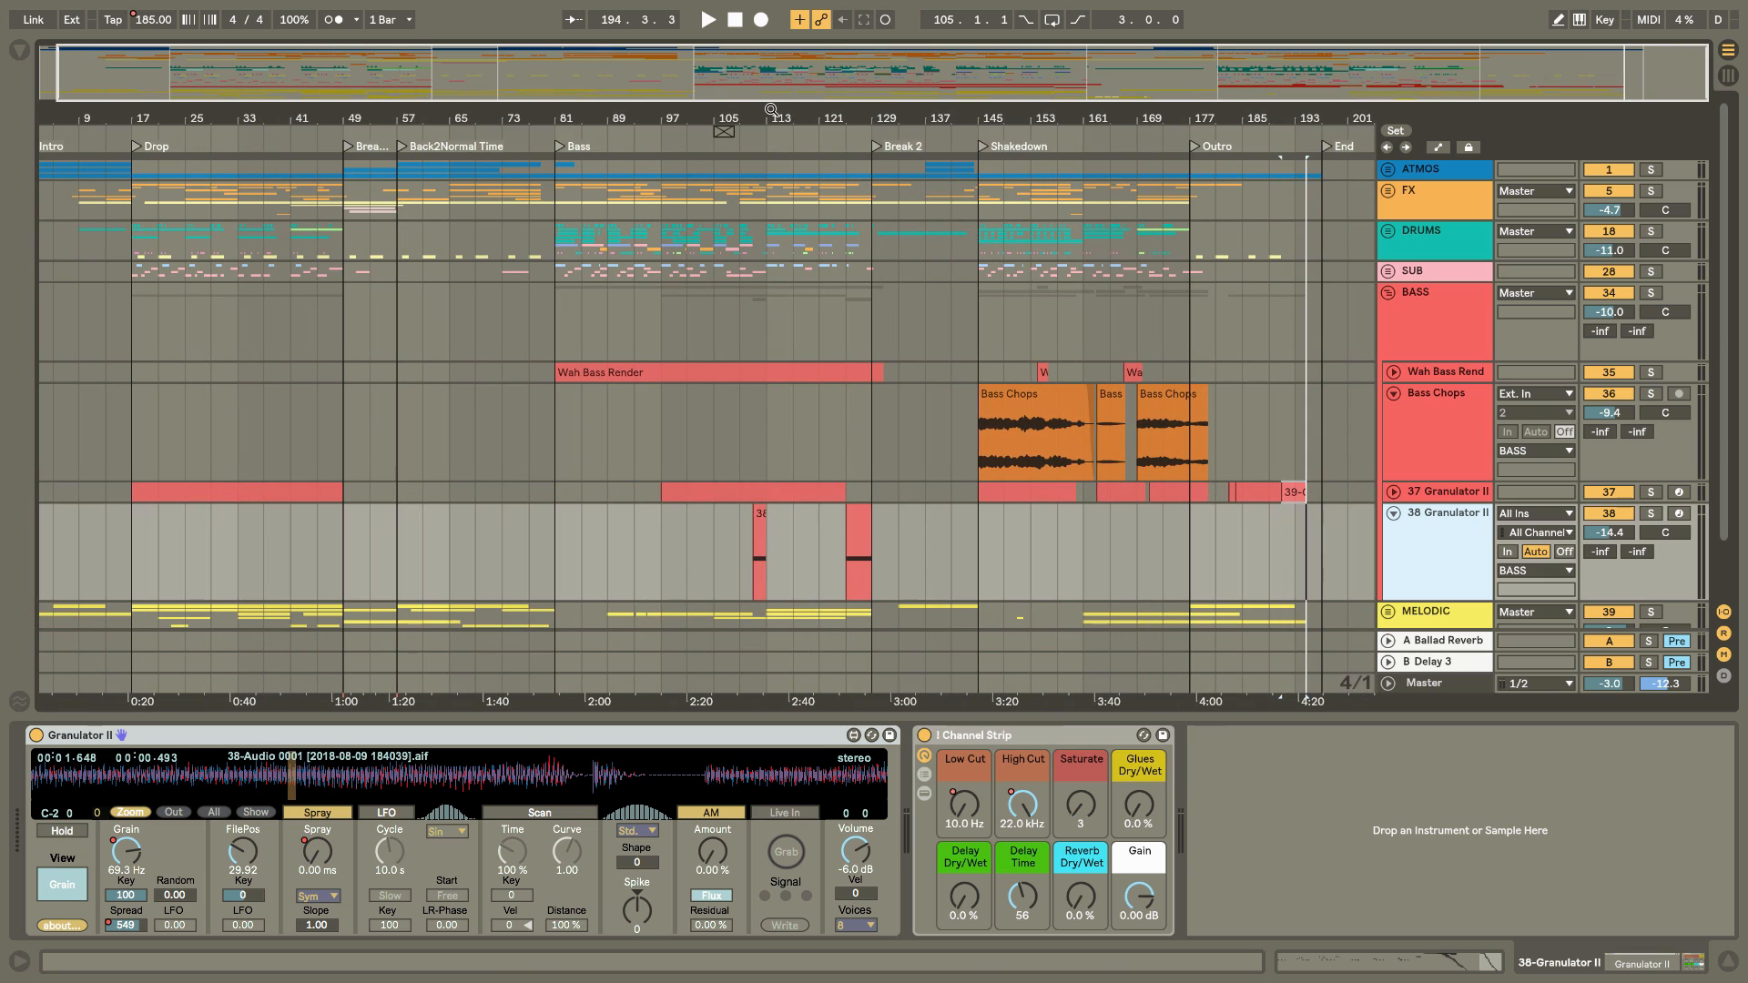
pyautogui.click(797, 401)
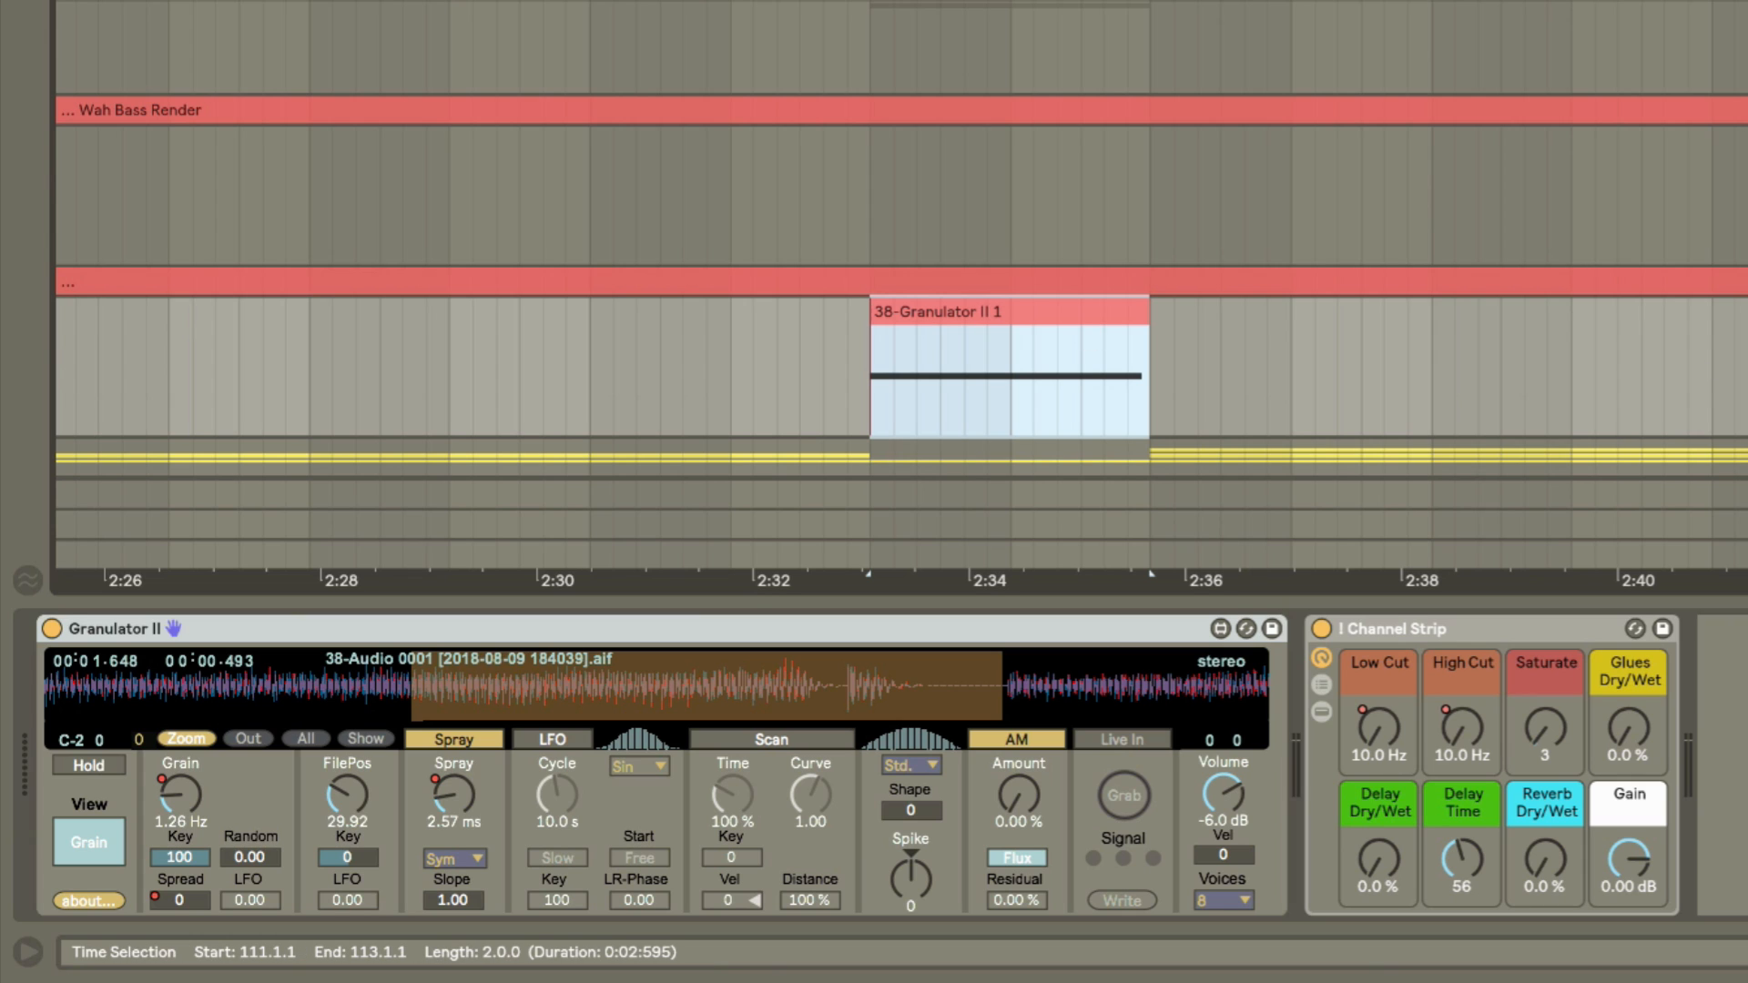
# Play the 38-Granulator II 1 clip at bar 111, first with a lead-in from about two bars earlier.
pyautogui.click(588, 360)
pyautogui.press('space')
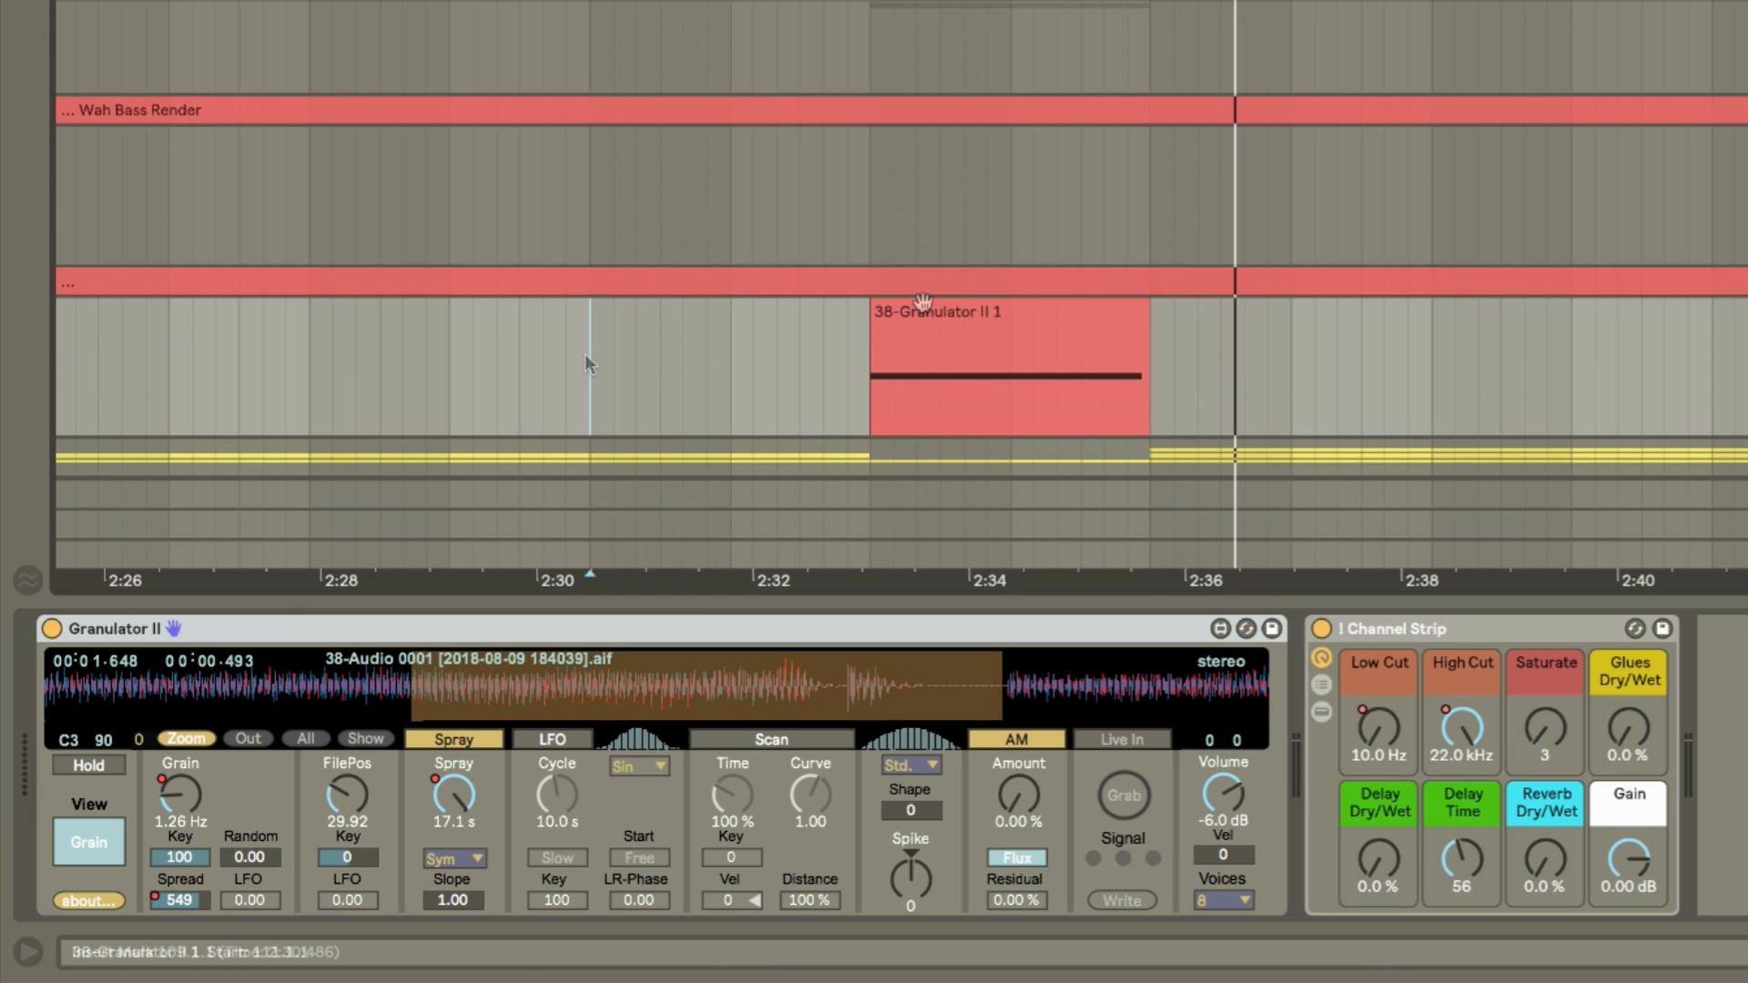
pyautogui.click(990, 313)
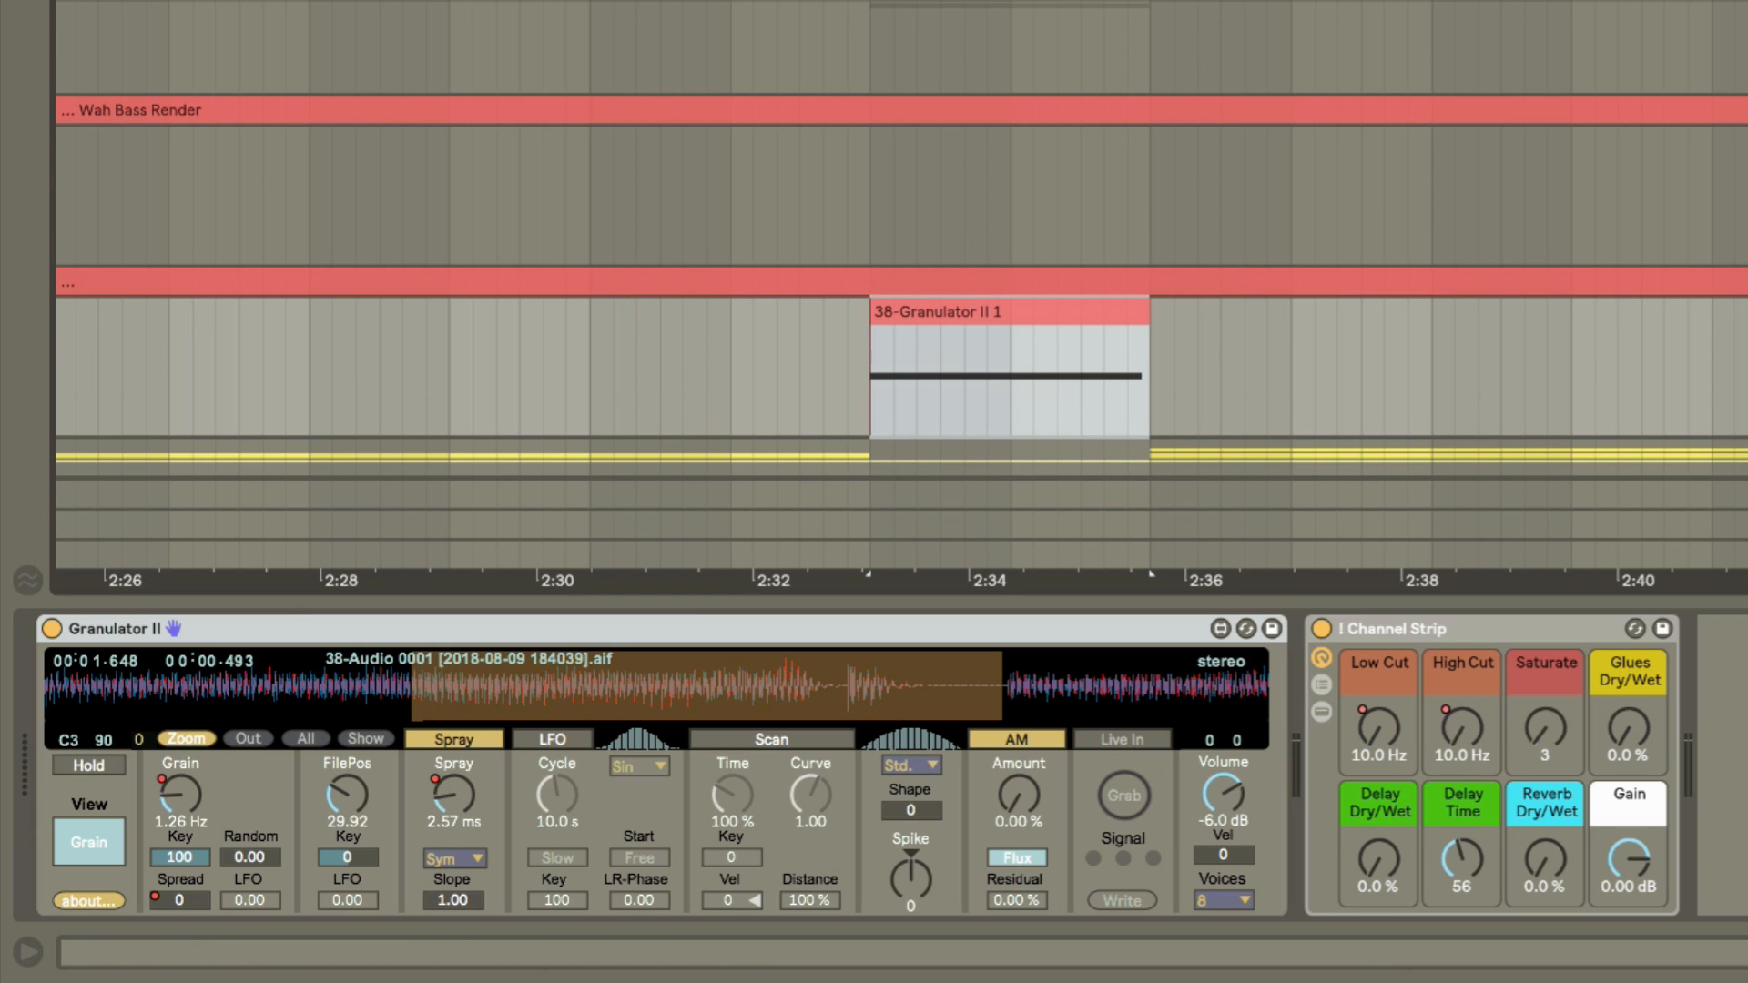
pyautogui.press('space')
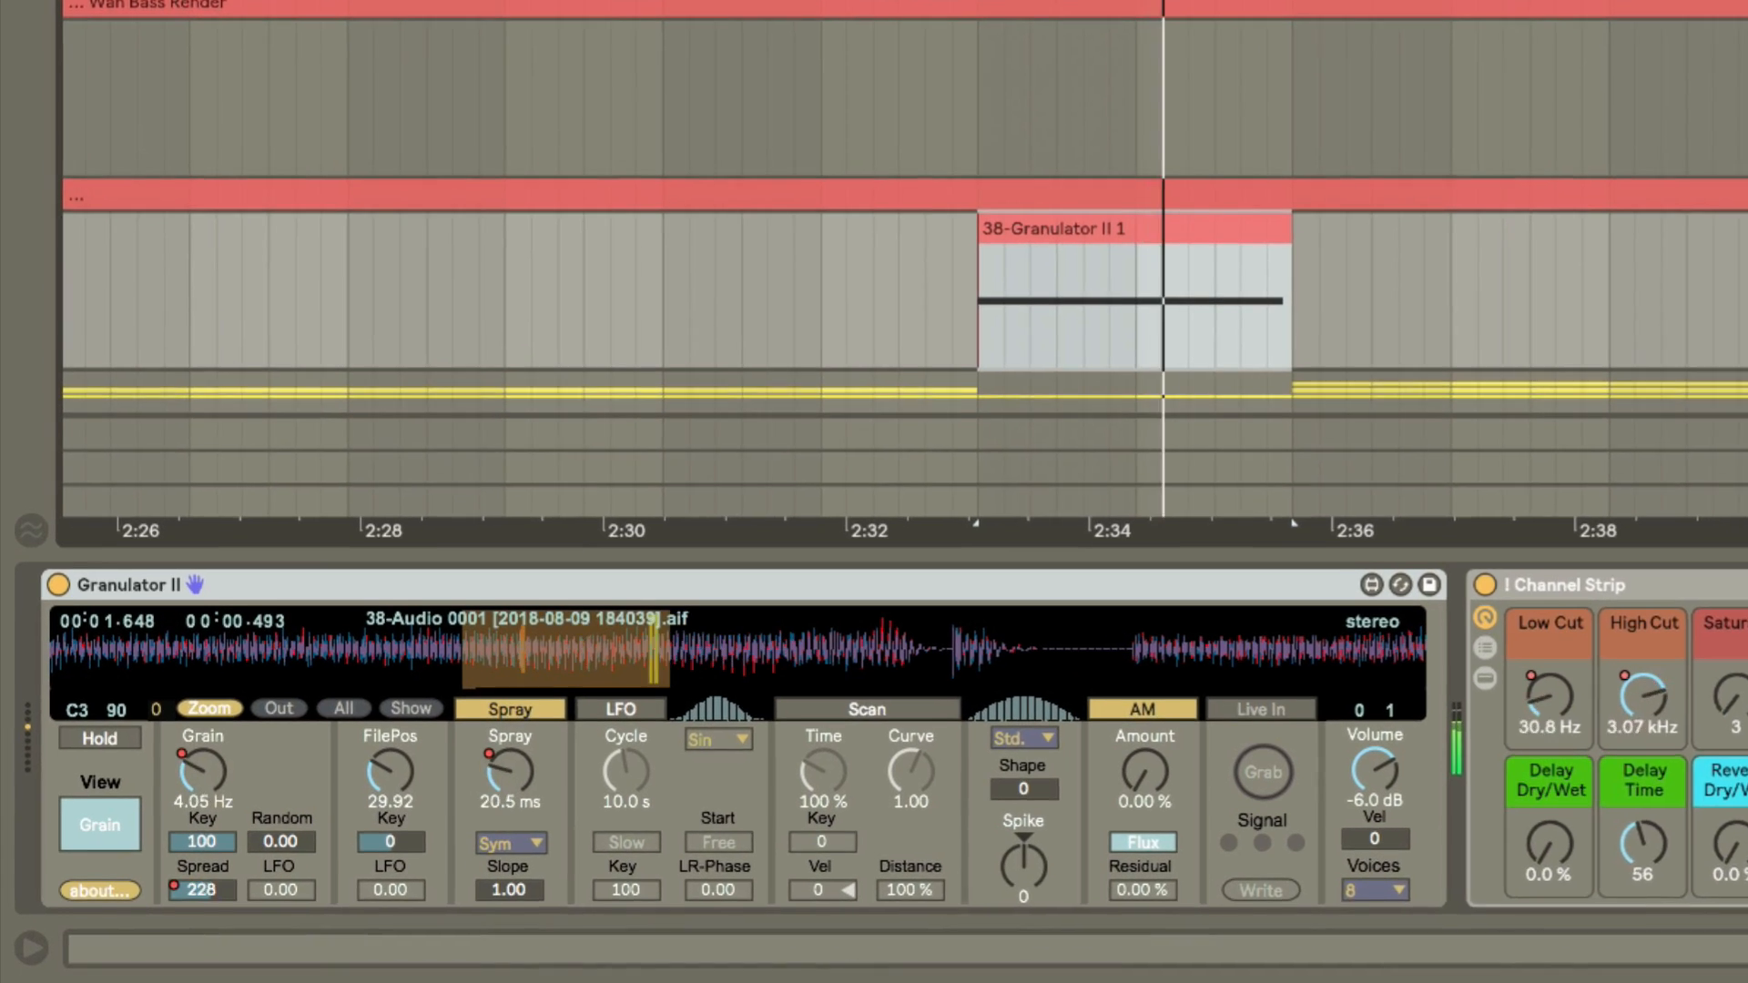